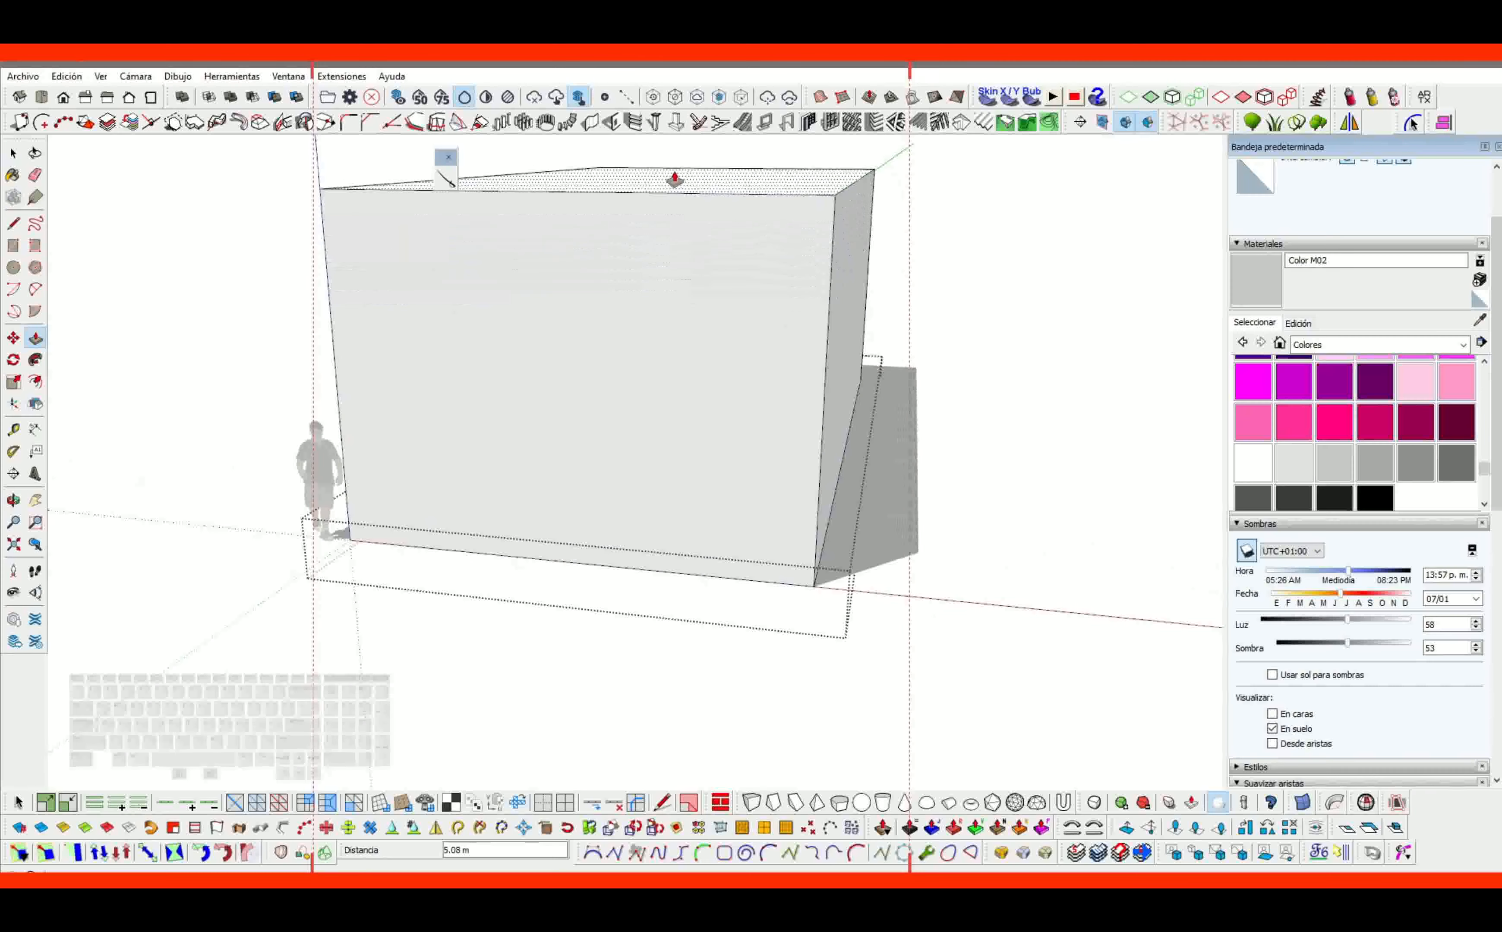
Extrude the box's top face upward by about 5.08 m.
click(674, 180)
key(space)
In the front view, slice the box along three slanted lines running from its upper to its lower edge.
click(446, 179)
shift+middle_drag(567, 345, 641, 447)
middle_drag(642, 447, 662, 470)
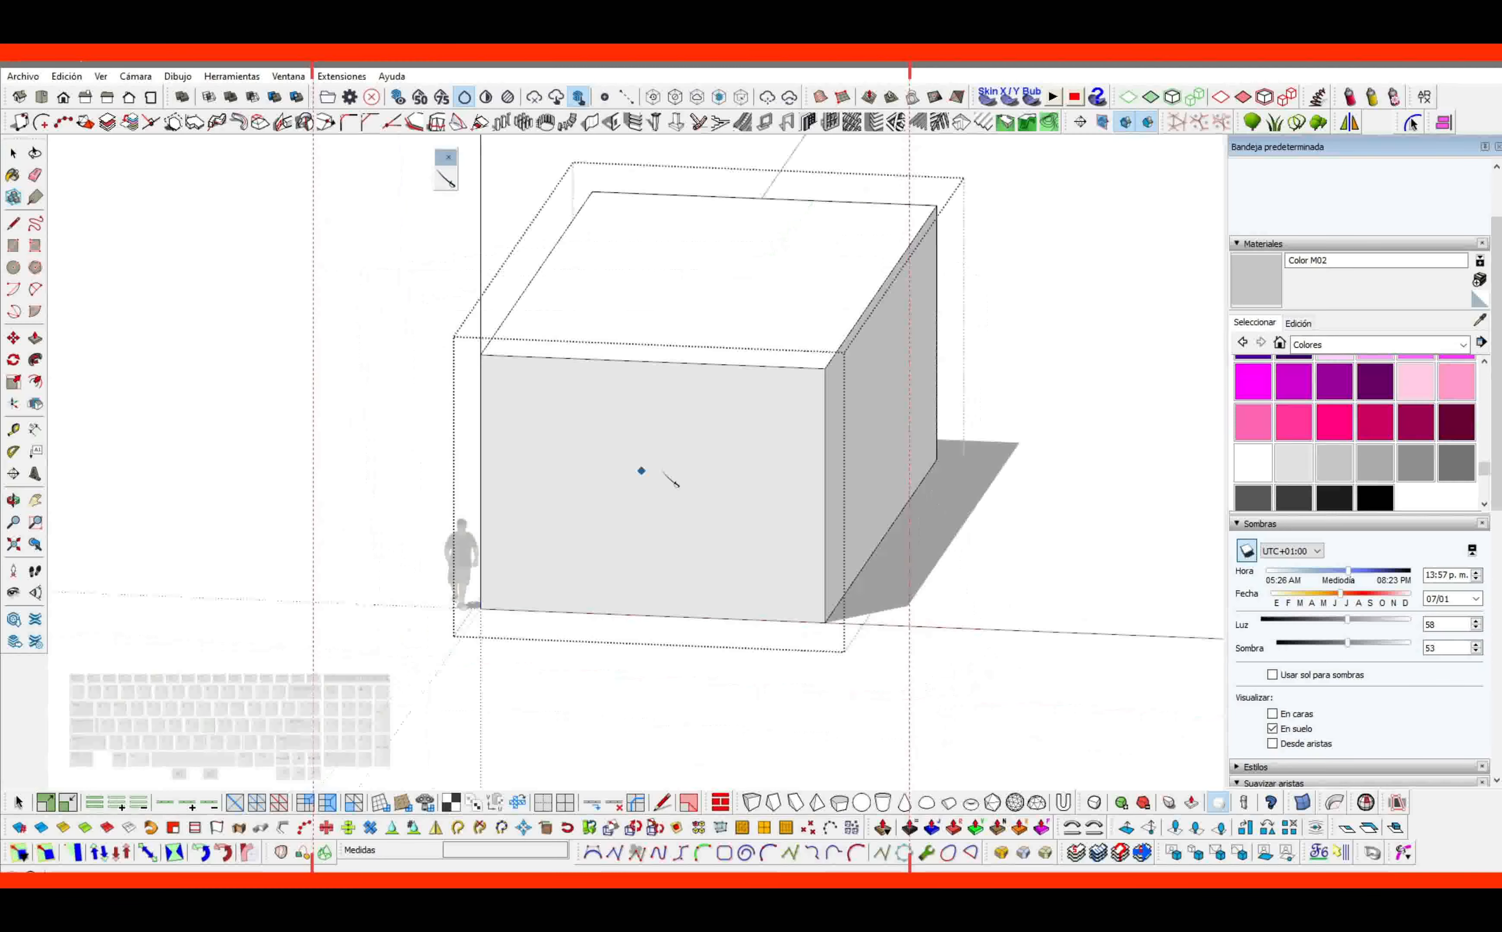
key(n)
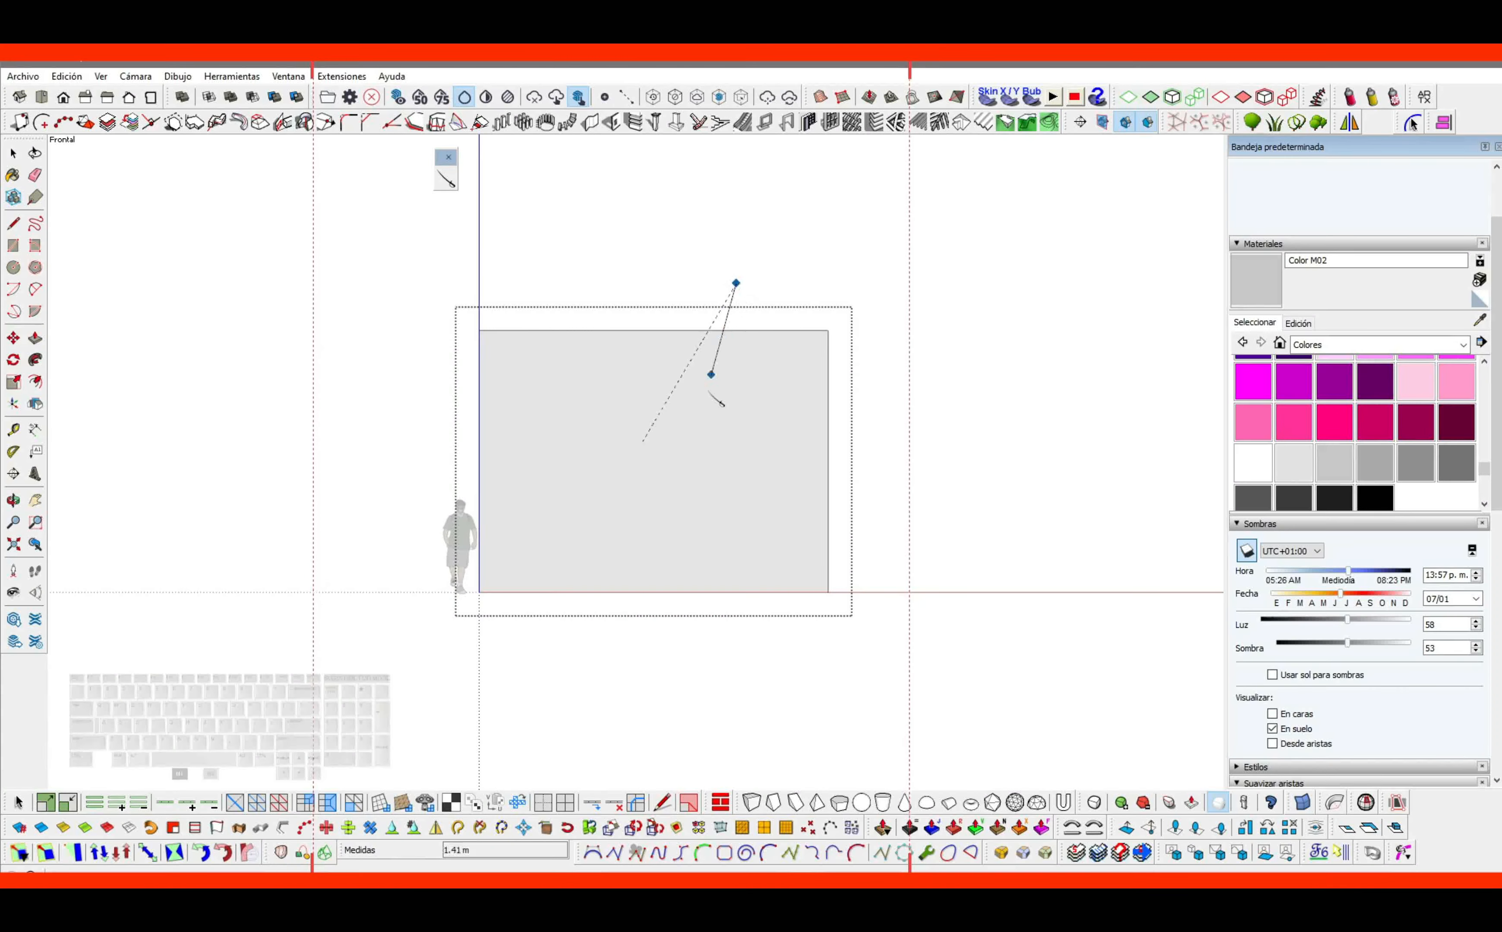
click(613, 658)
click(686, 626)
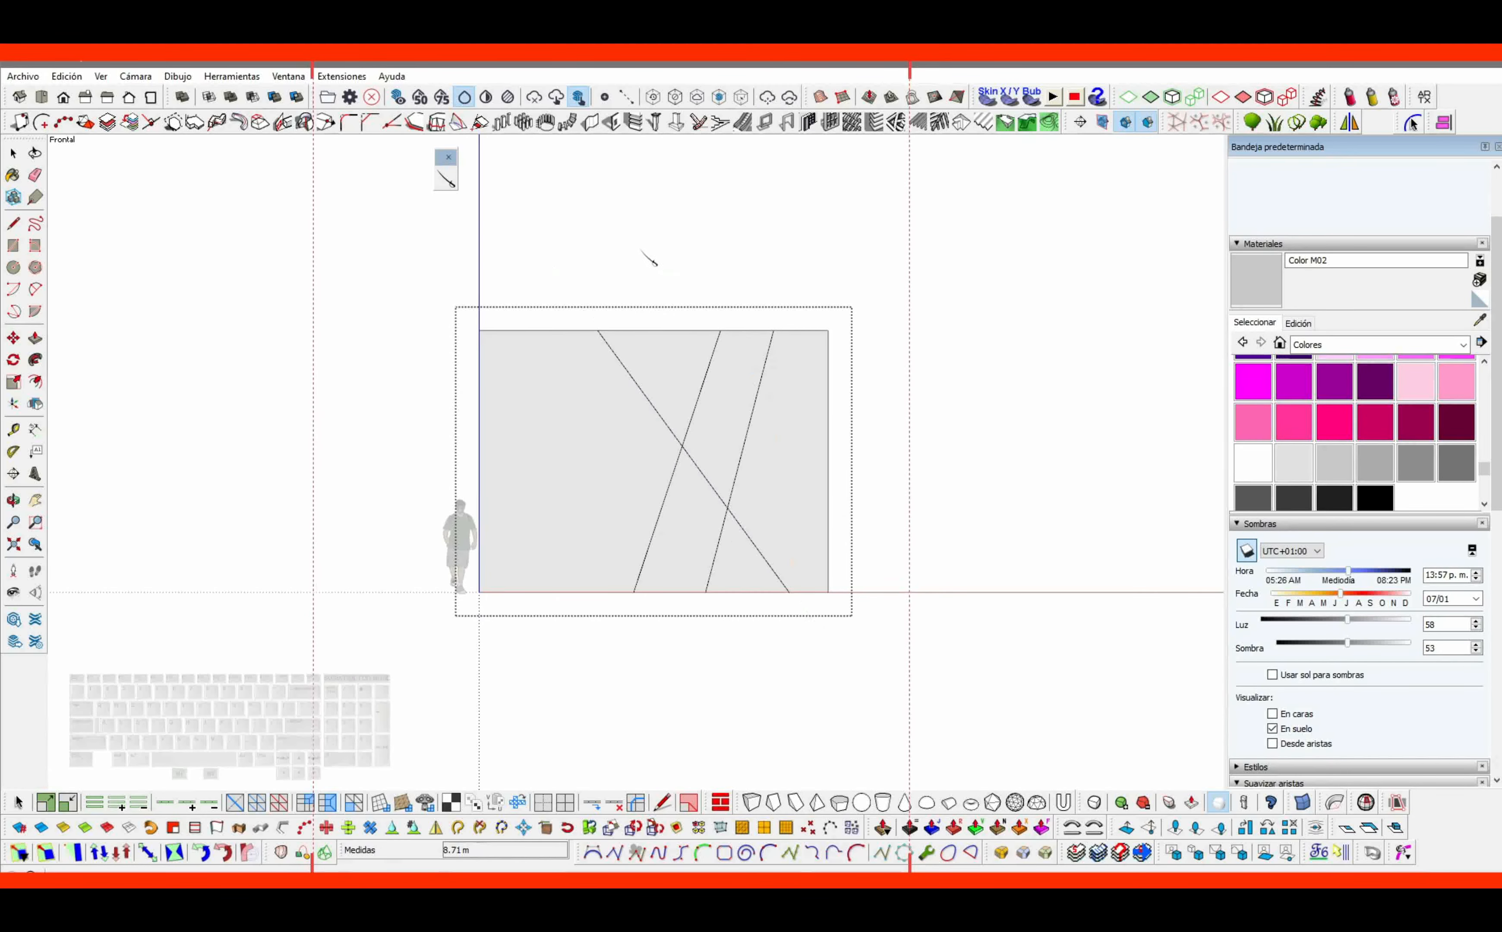
Slice the box along another diagonal, a steep line near its left side and four nearly horizontal lines across its width.
click(642, 250)
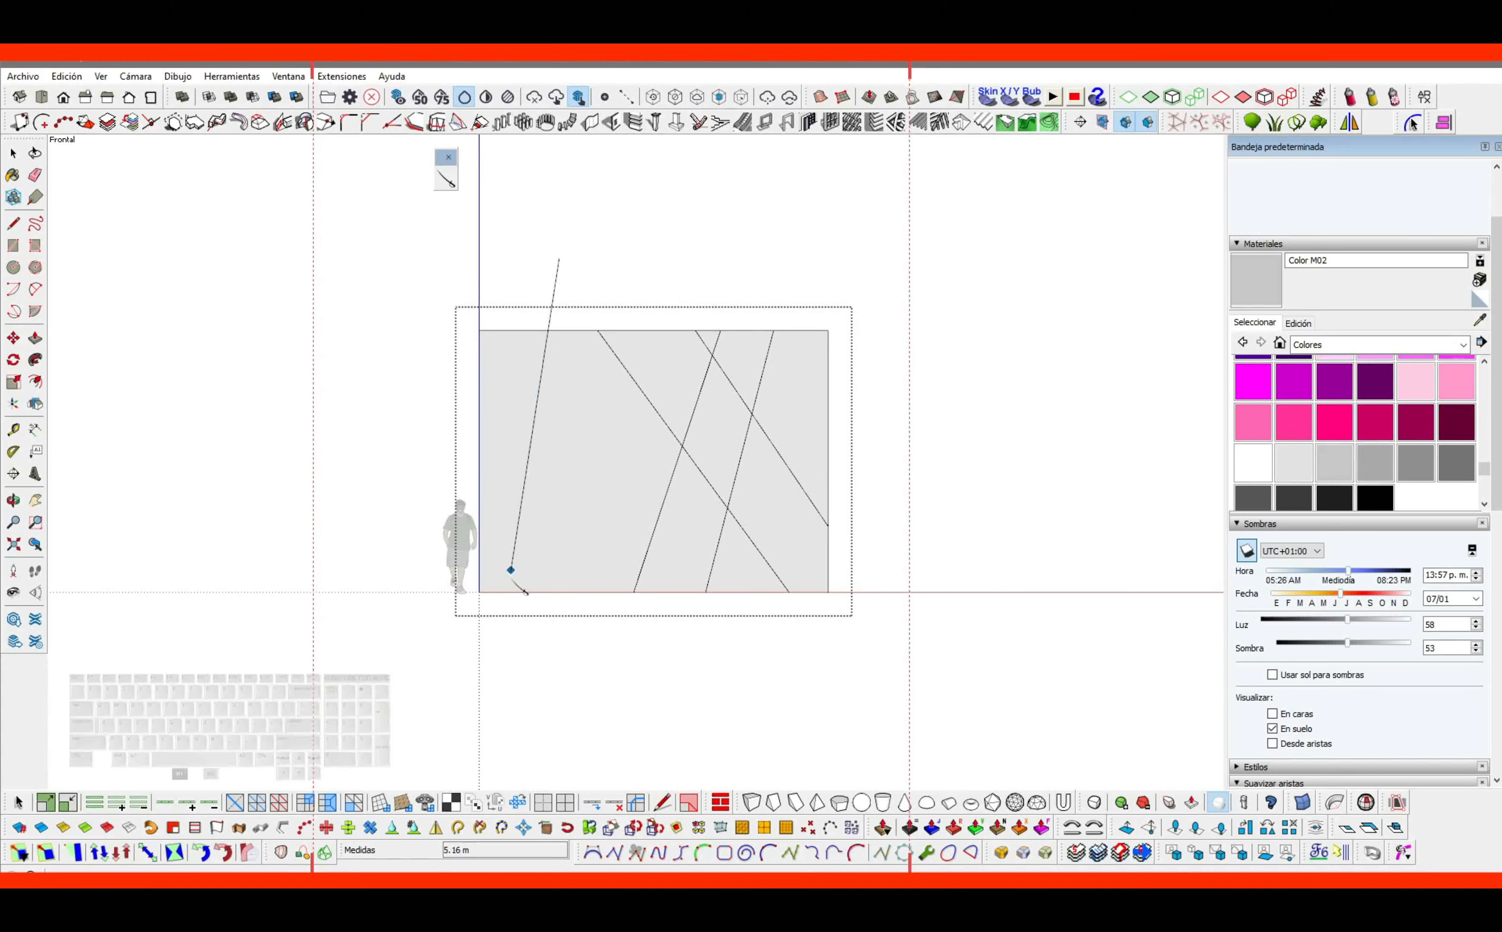
click(512, 575)
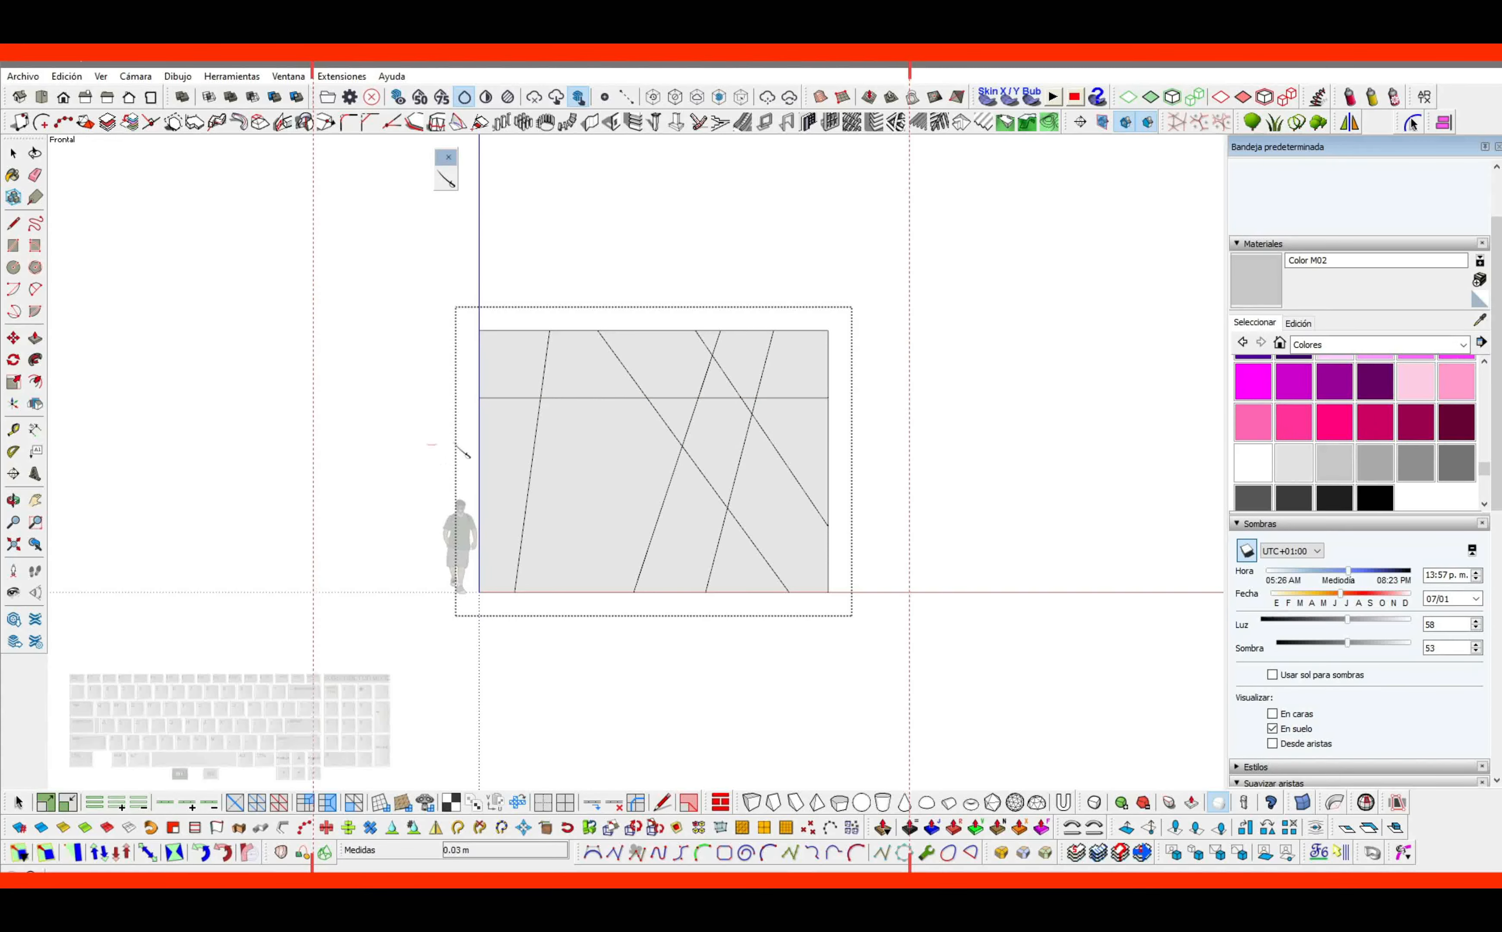
drag(801, 601, 873, 583)
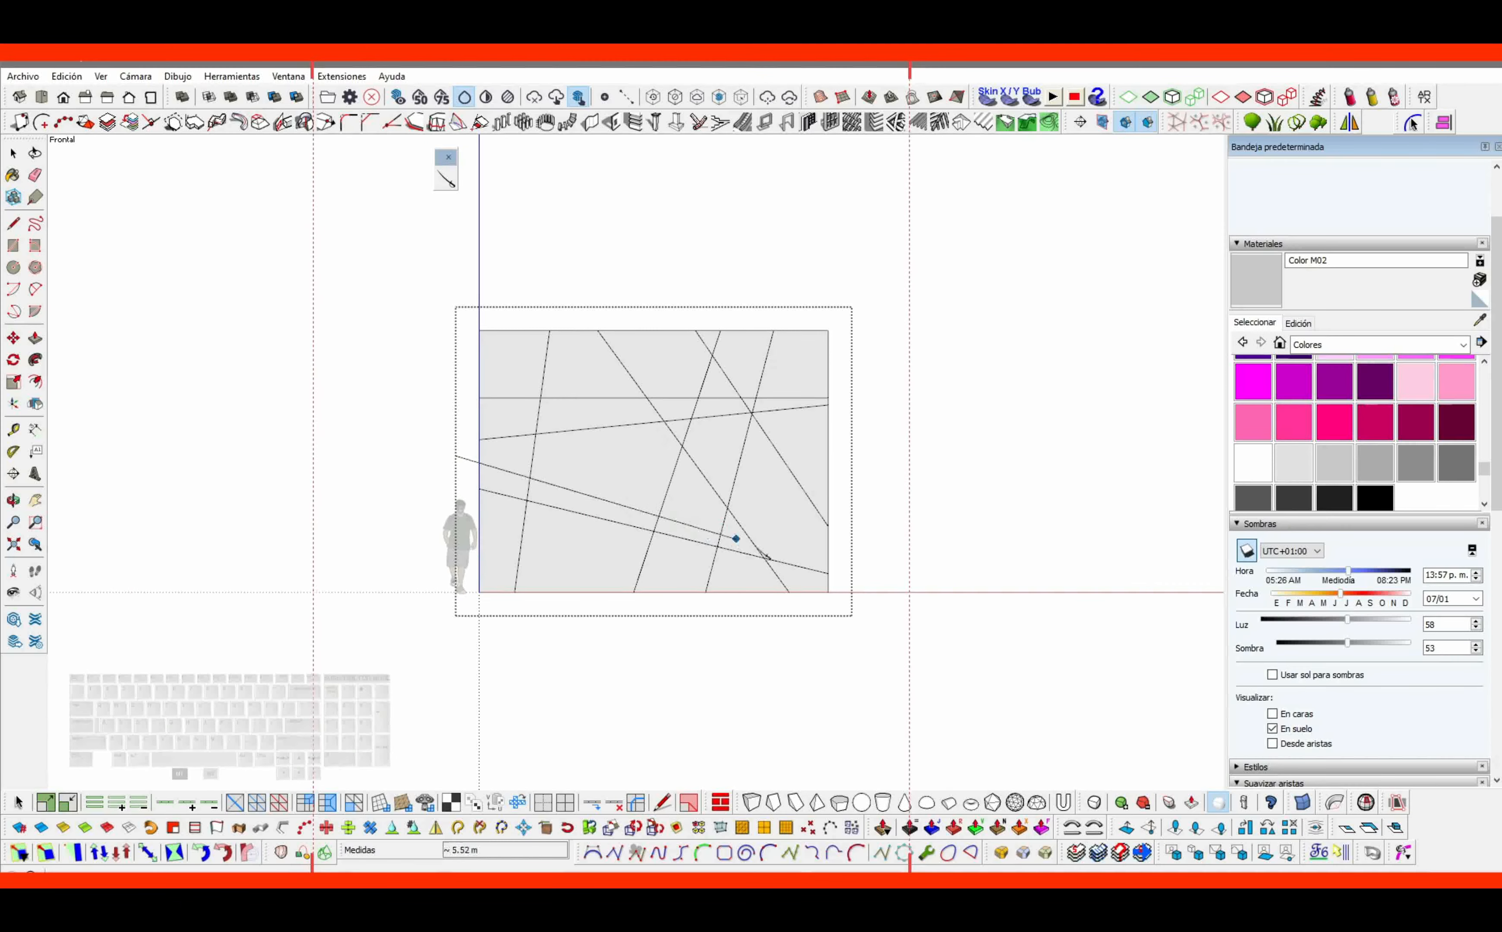
click(855, 554)
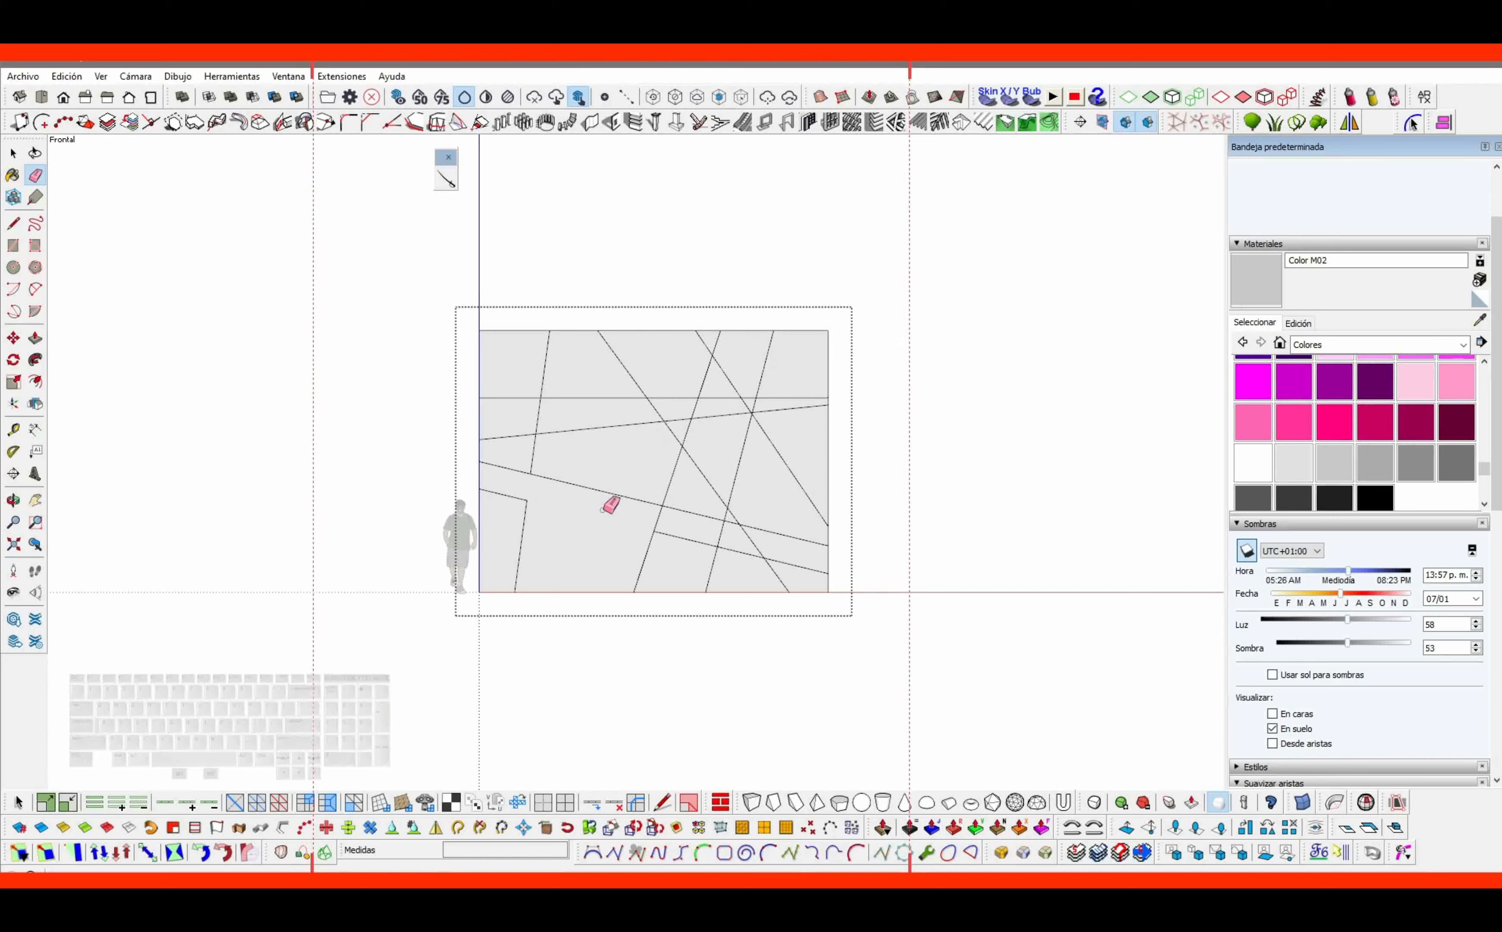
Undo the last erasure and form a steep band at the left with a second parallel slice, clearing the segments that cross it.
key(ctrl+z)
click(541, 657)
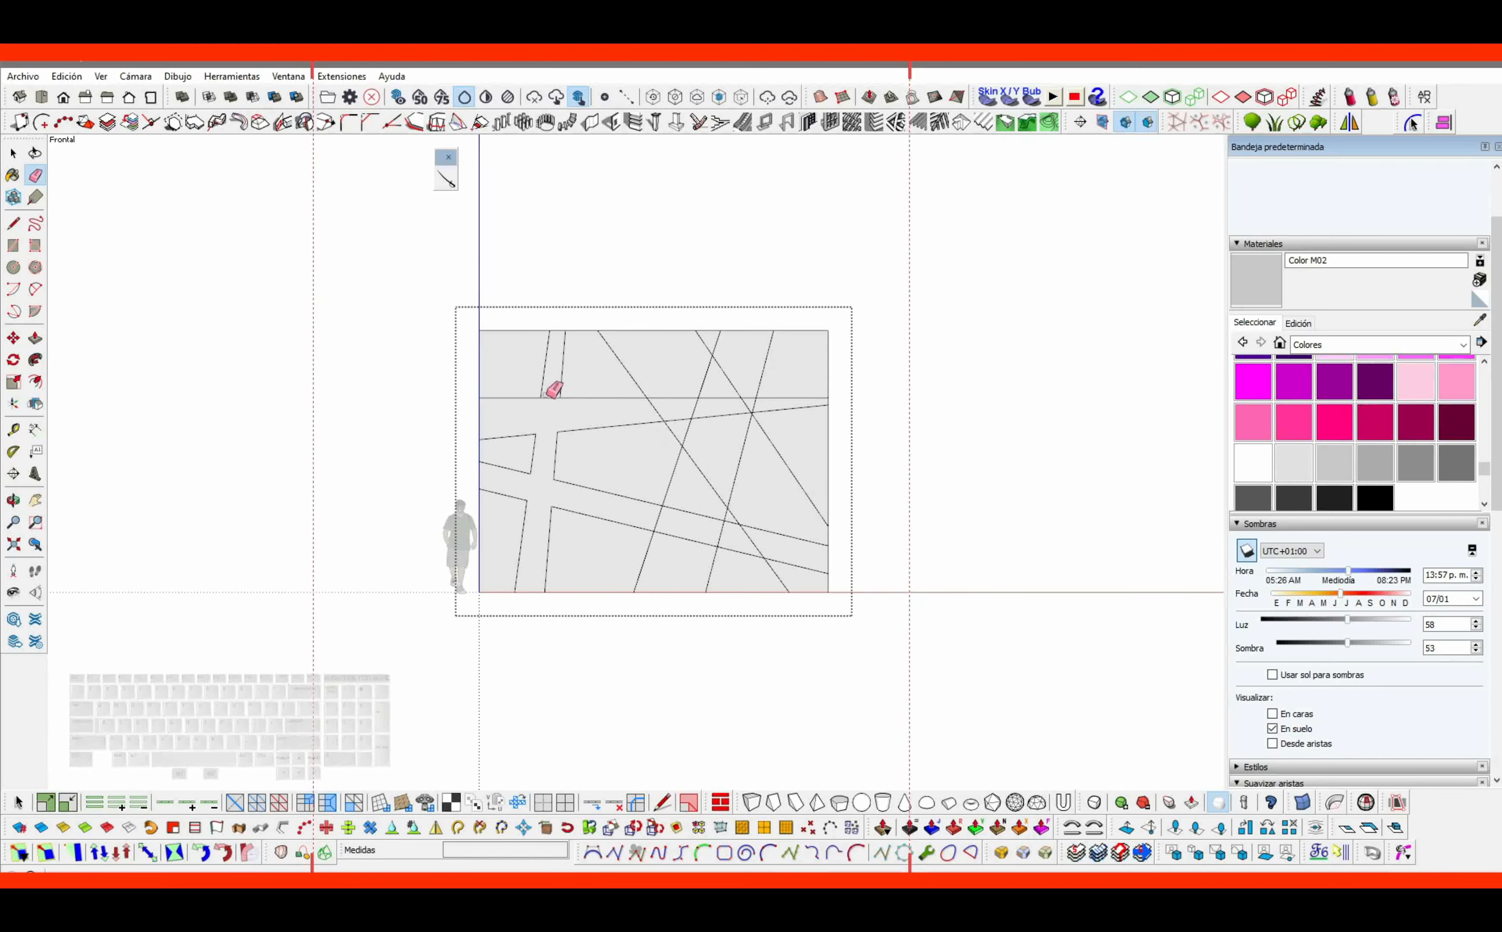
click(547, 397)
Slice the box along two more diagonals beside the existing ones, across the middle and right of the front face.
scroll(599, 421, up, 6)
shift+middle_drag(607, 420, 412, 399)
scroll(549, 372, down, 1)
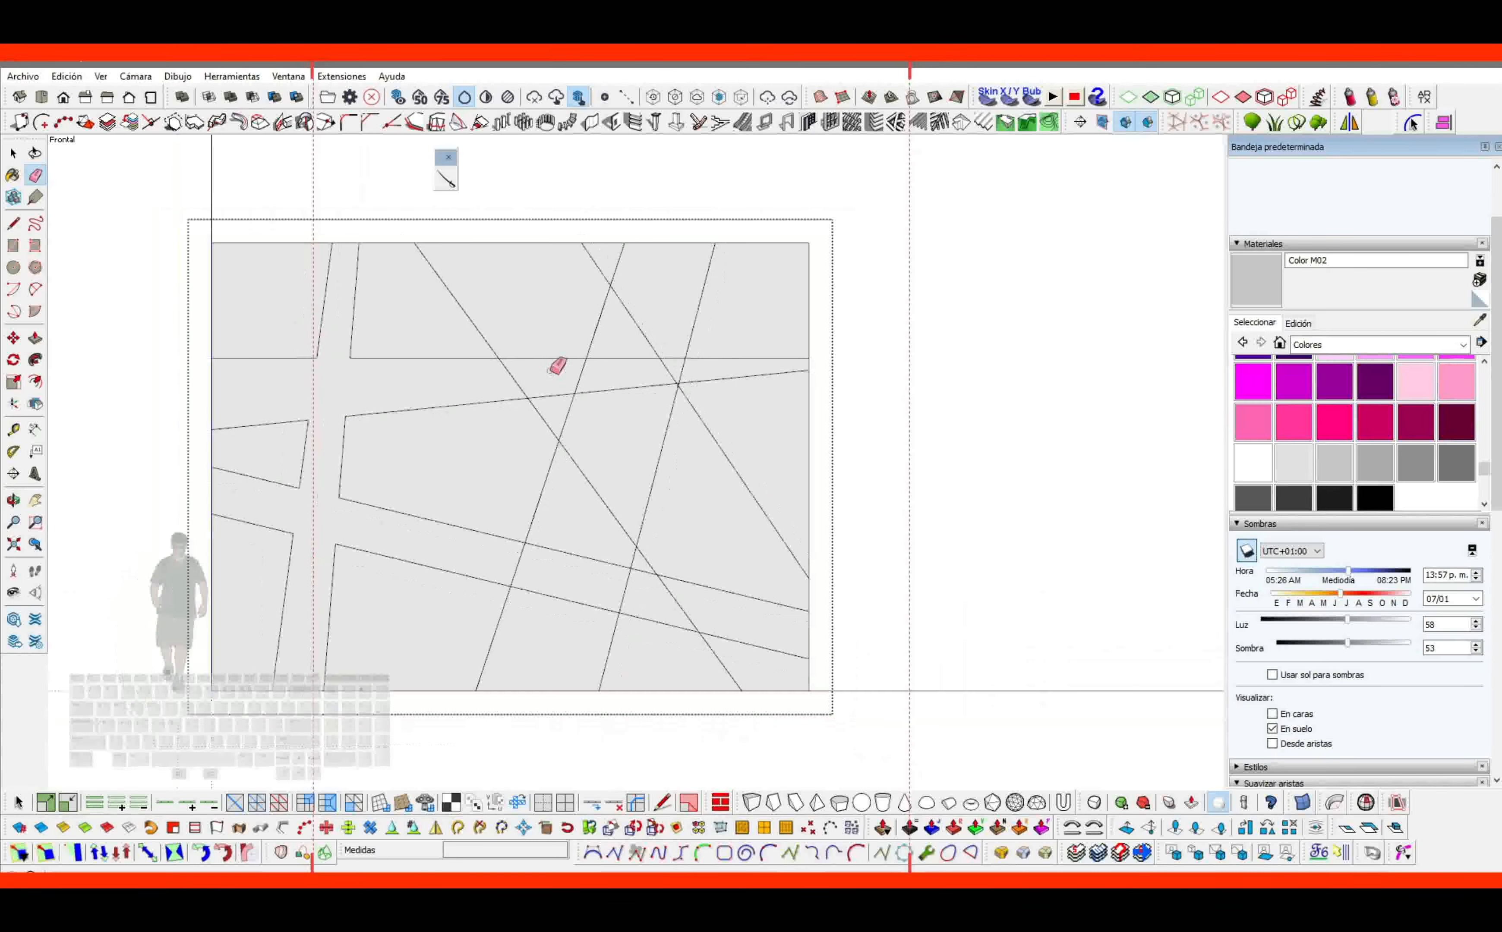
key(l)
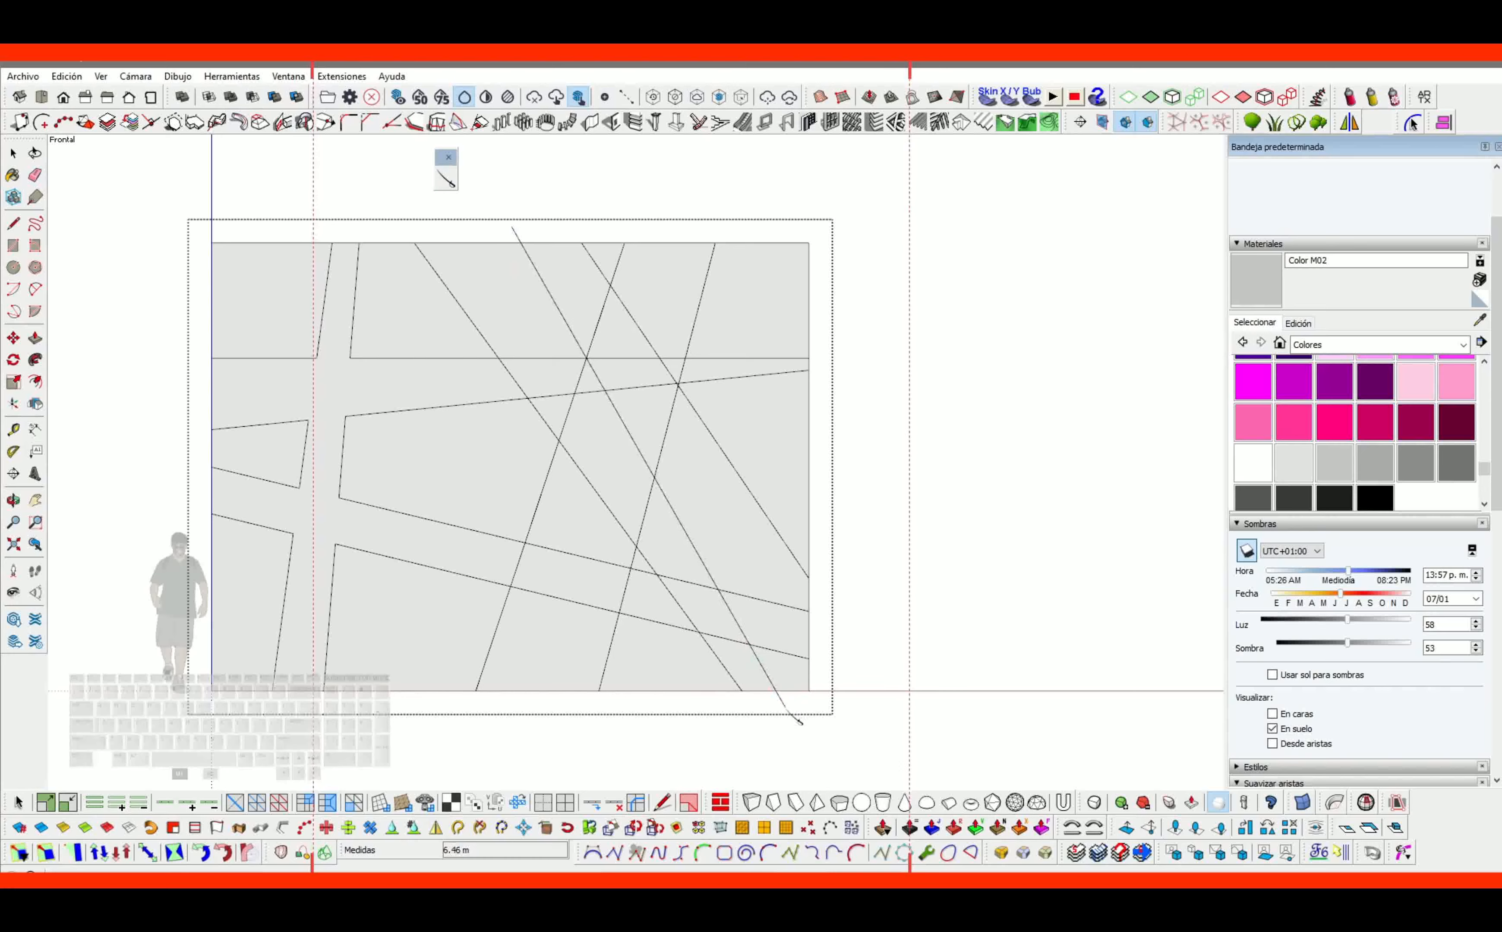
click(621, 245)
click(809, 469)
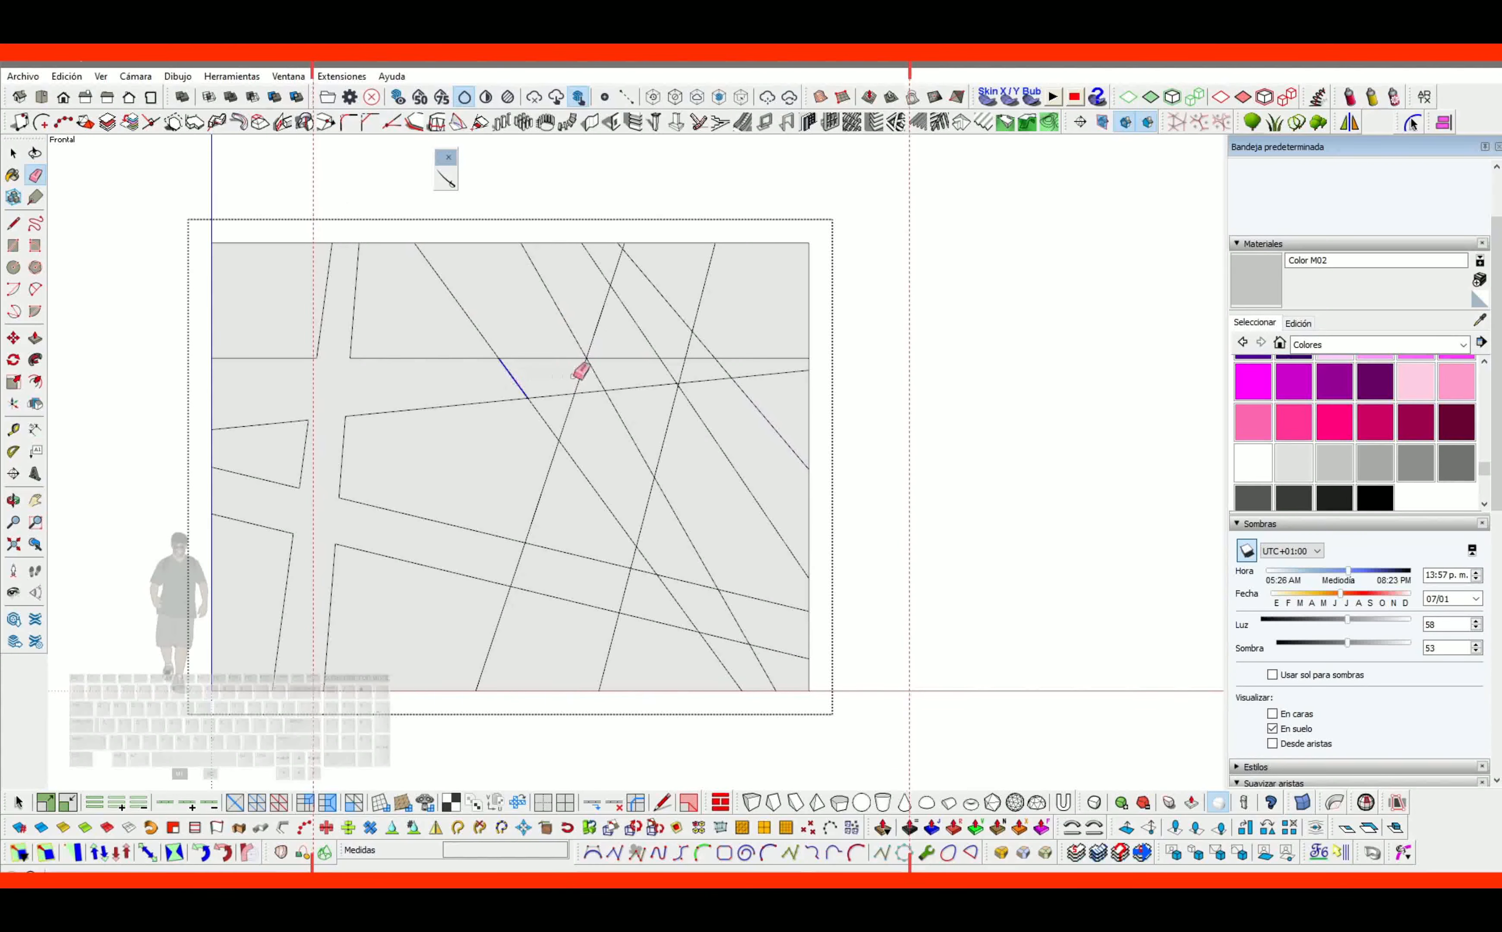
Erase the line segments inside the crossing bands on the front face to form one continuous web shape.
drag(581, 373, 606, 369)
mouse_move(706, 369)
mouse_down()
mouse_move(737, 368)
mouse_move(701, 377)
mouse_up()
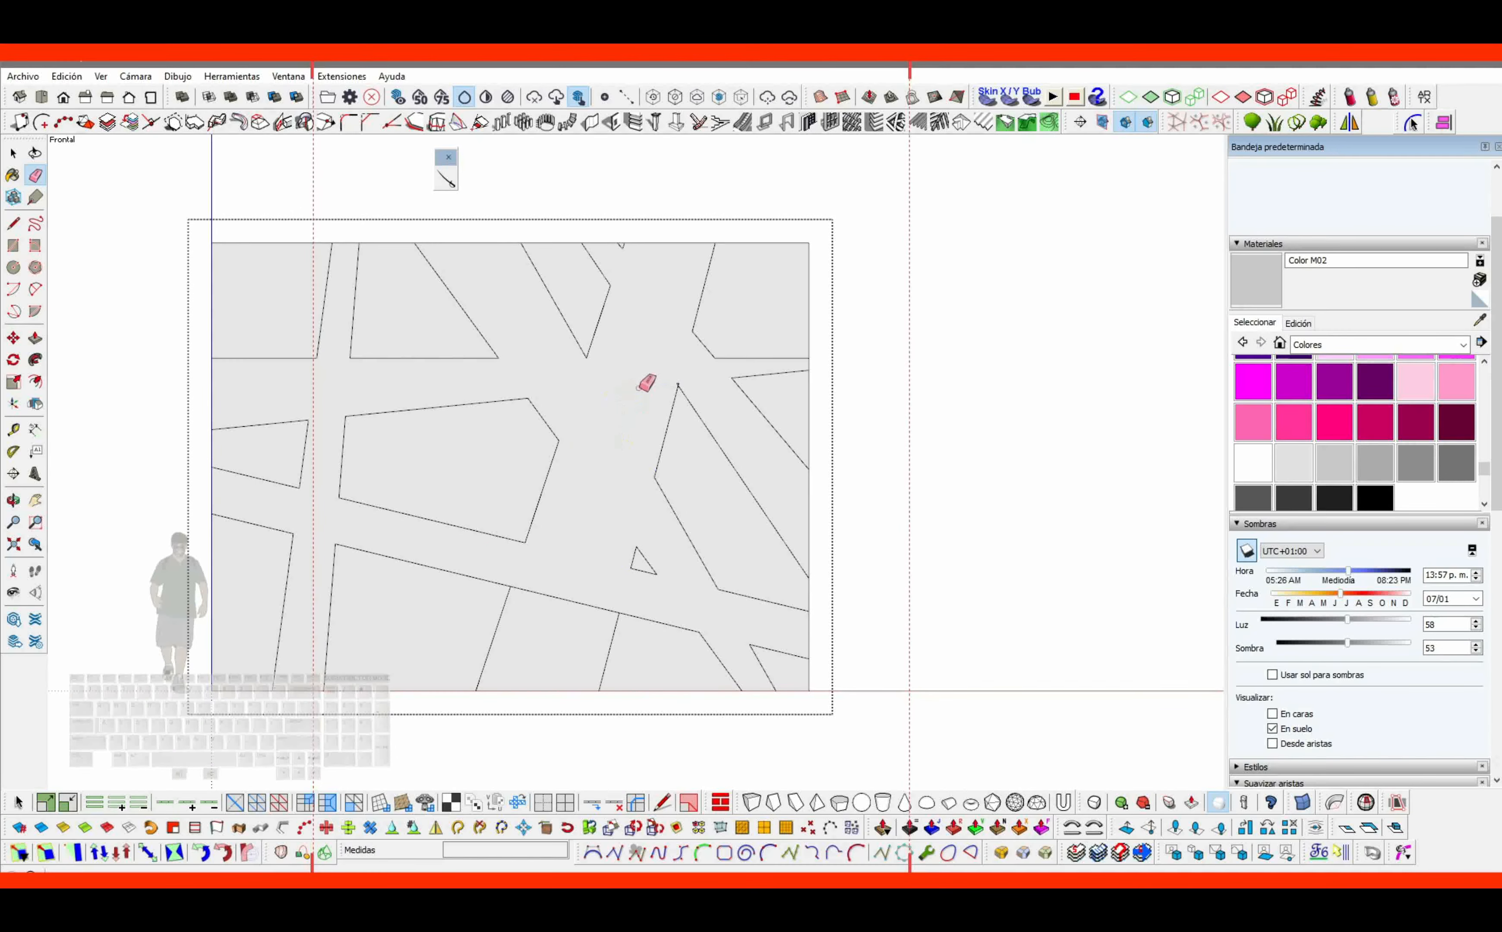
scroll(639, 391, up, 6)
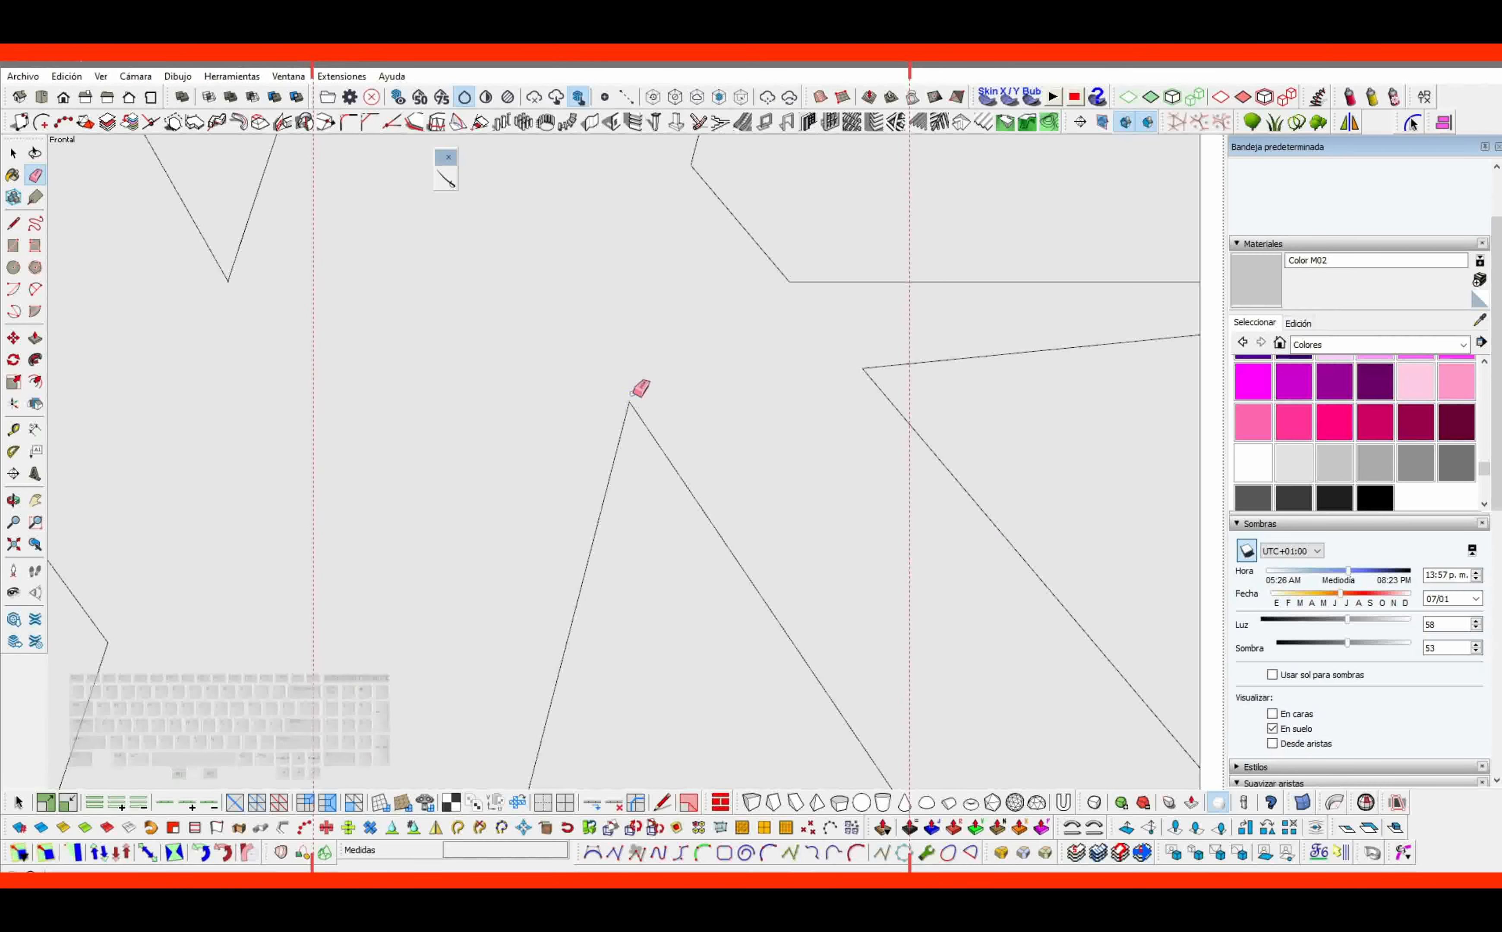
scroll(634, 392, down, 6)
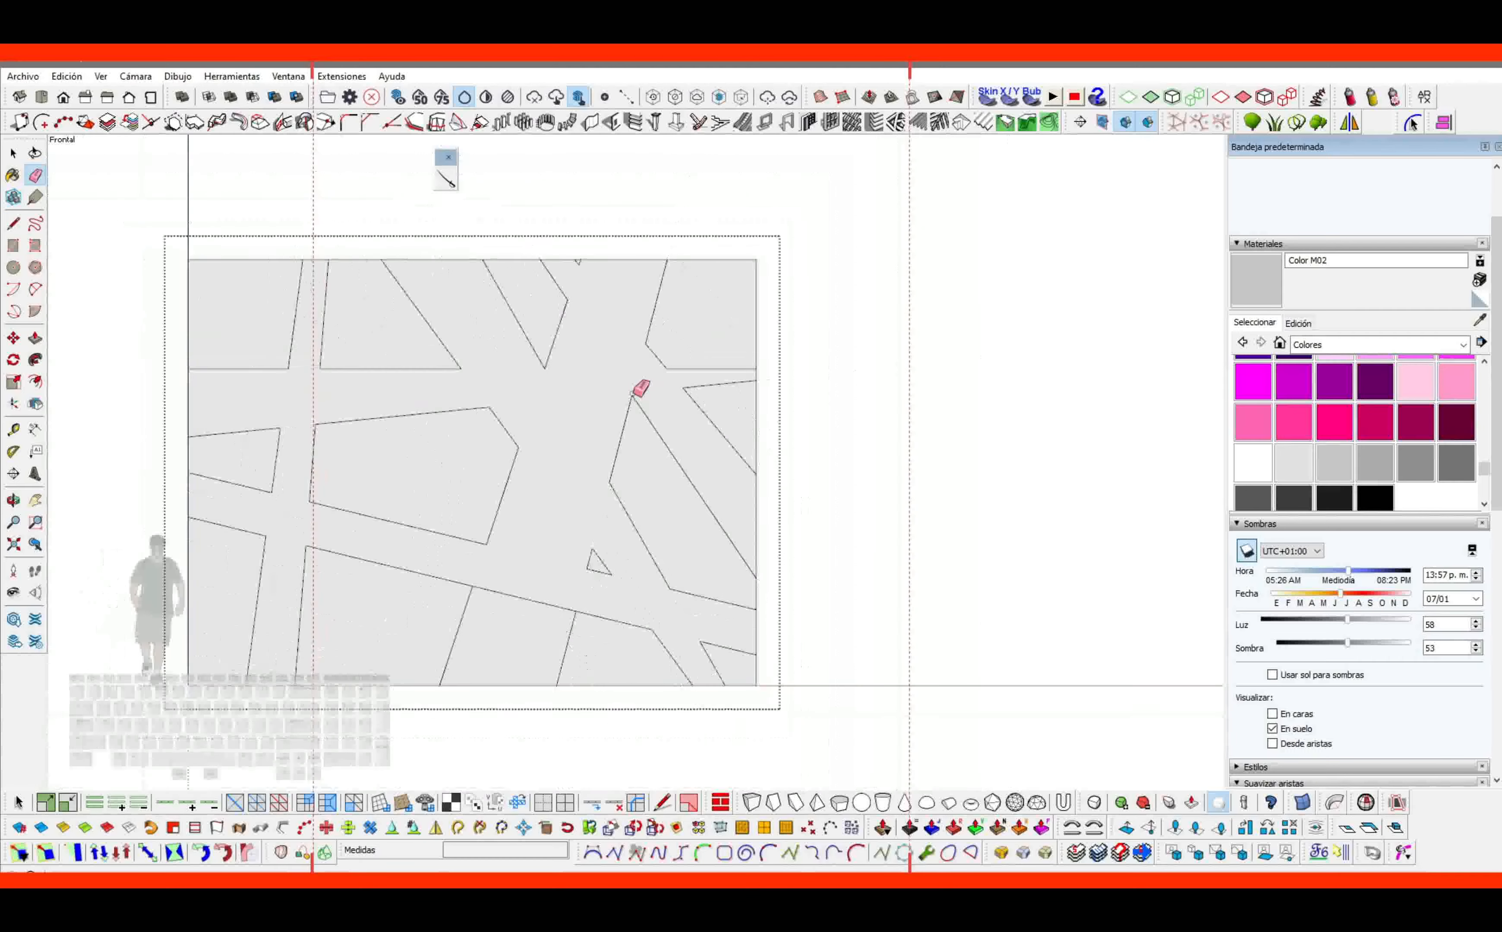
click(556, 580)
On the rear face, erase the line segments inside the two nearly horizontal bands and the steep band.
scroll(543, 570, down, 3)
middle_drag(764, 388, 285, 391)
mouse_move(888, 394)
middle_down()
mouse_move(677, 411)
mouse_move(597, 379)
mouse_move(425, 351)
mouse_move(674, 516)
mouse_move(691, 483)
mouse_move(664, 493)
mouse_move(708, 497)
mouse_move(469, 418)
mouse_move(473, 456)
mouse_move(865, 436)
mouse_move(741, 419)
mouse_move(672, 431)
mouse_move(687, 470)
mouse_move(805, 413)
mouse_move(587, 422)
mouse_move(499, 401)
mouse_move(858, 445)
mouse_move(510, 446)
mouse_move(602, 471)
middle_up()
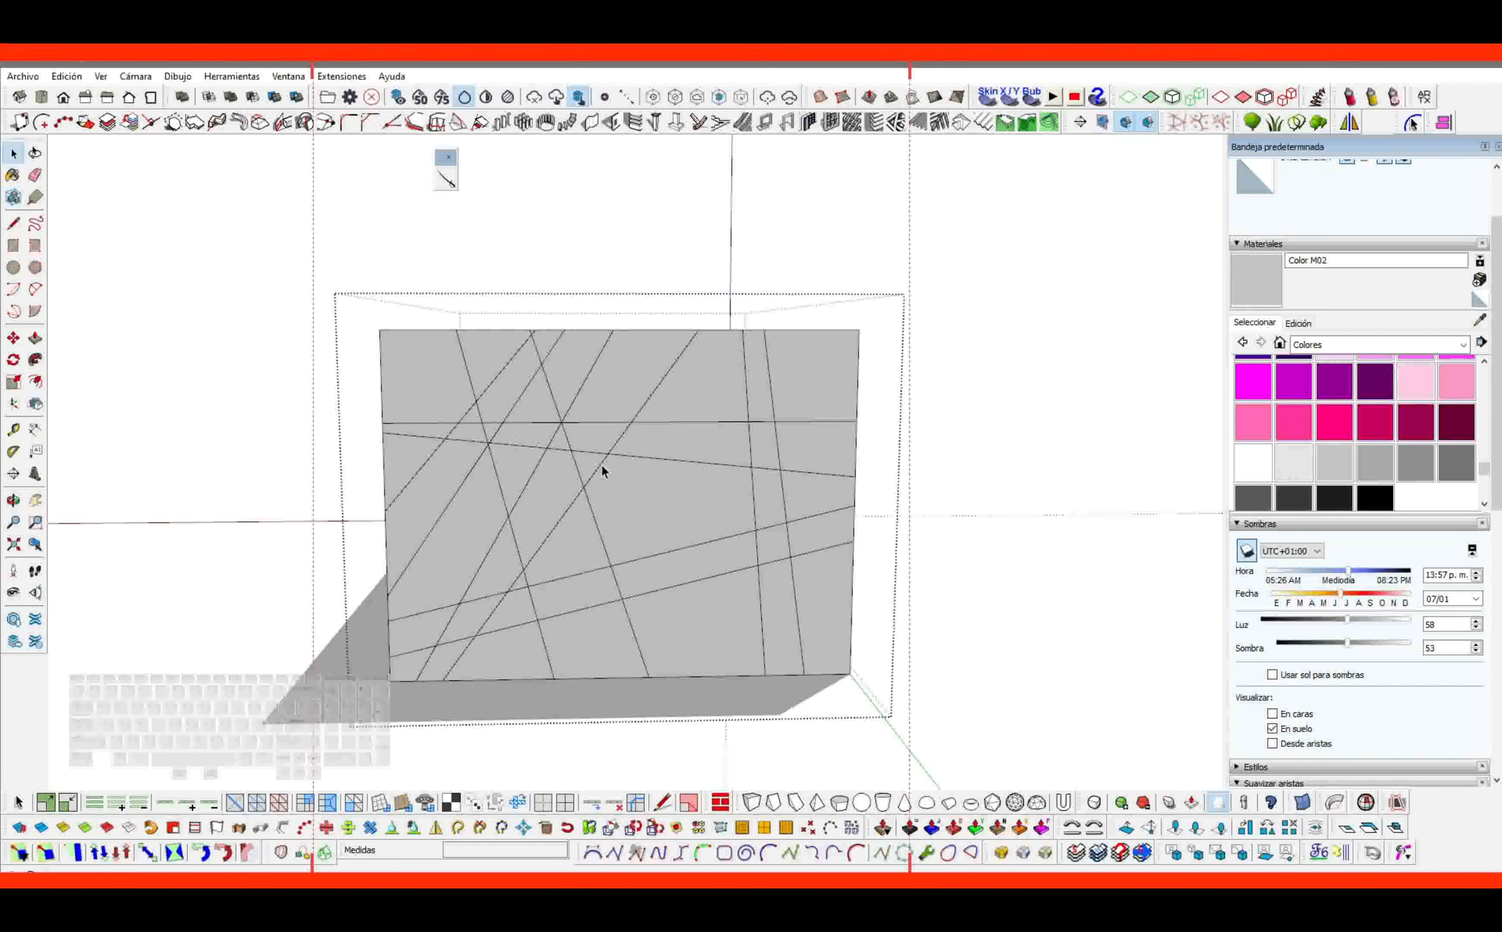
key(e)
scroll(603, 471, up, 4)
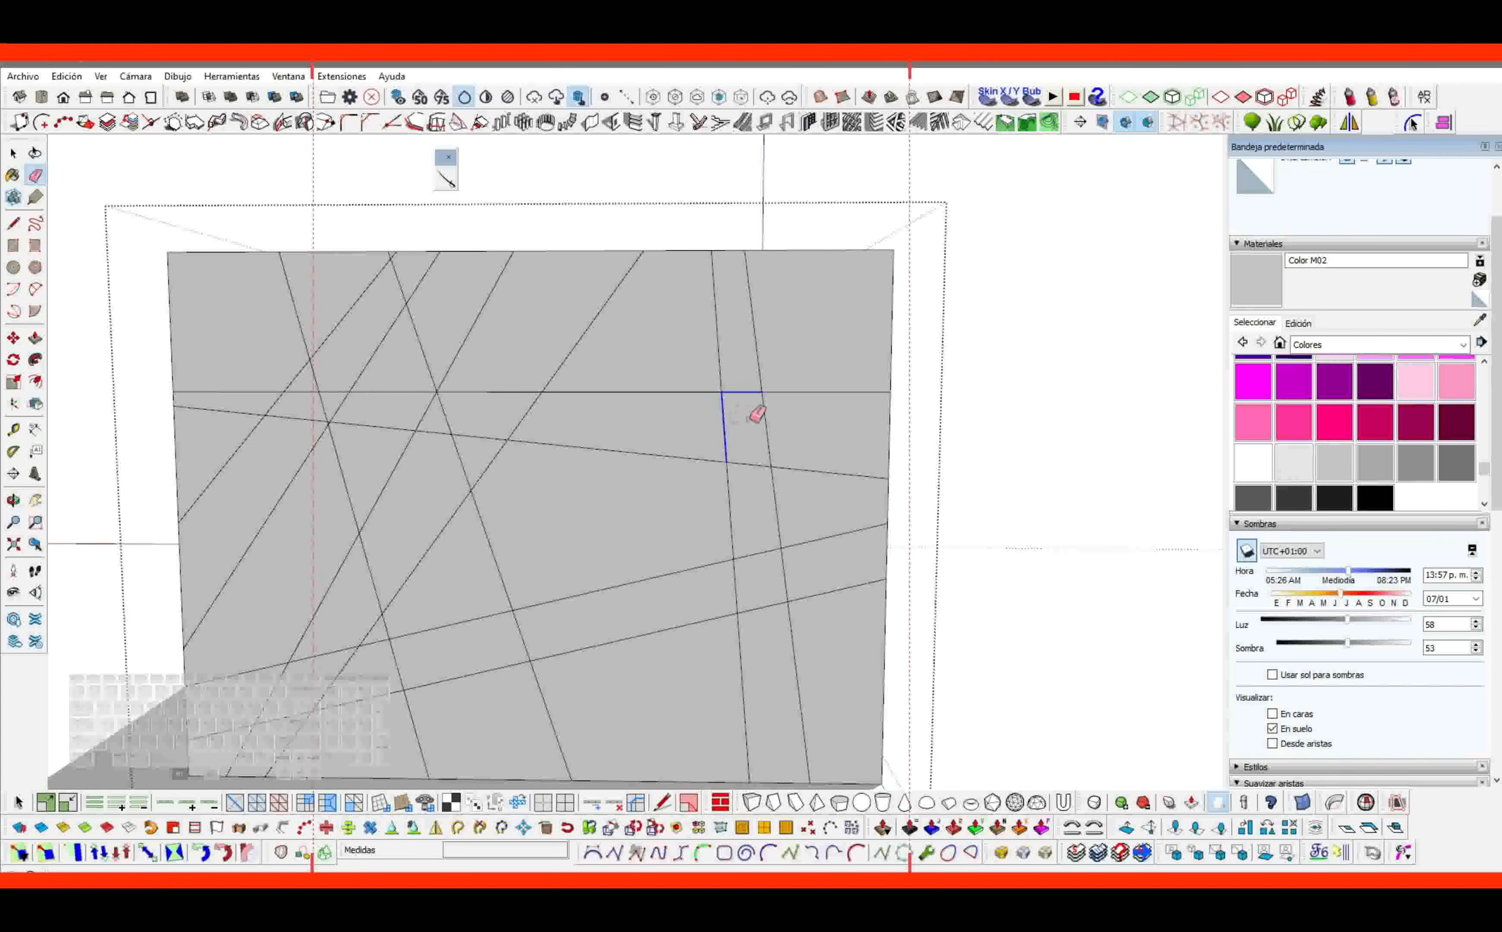
middle_drag(774, 608, 785, 573)
drag(472, 645, 658, 502)
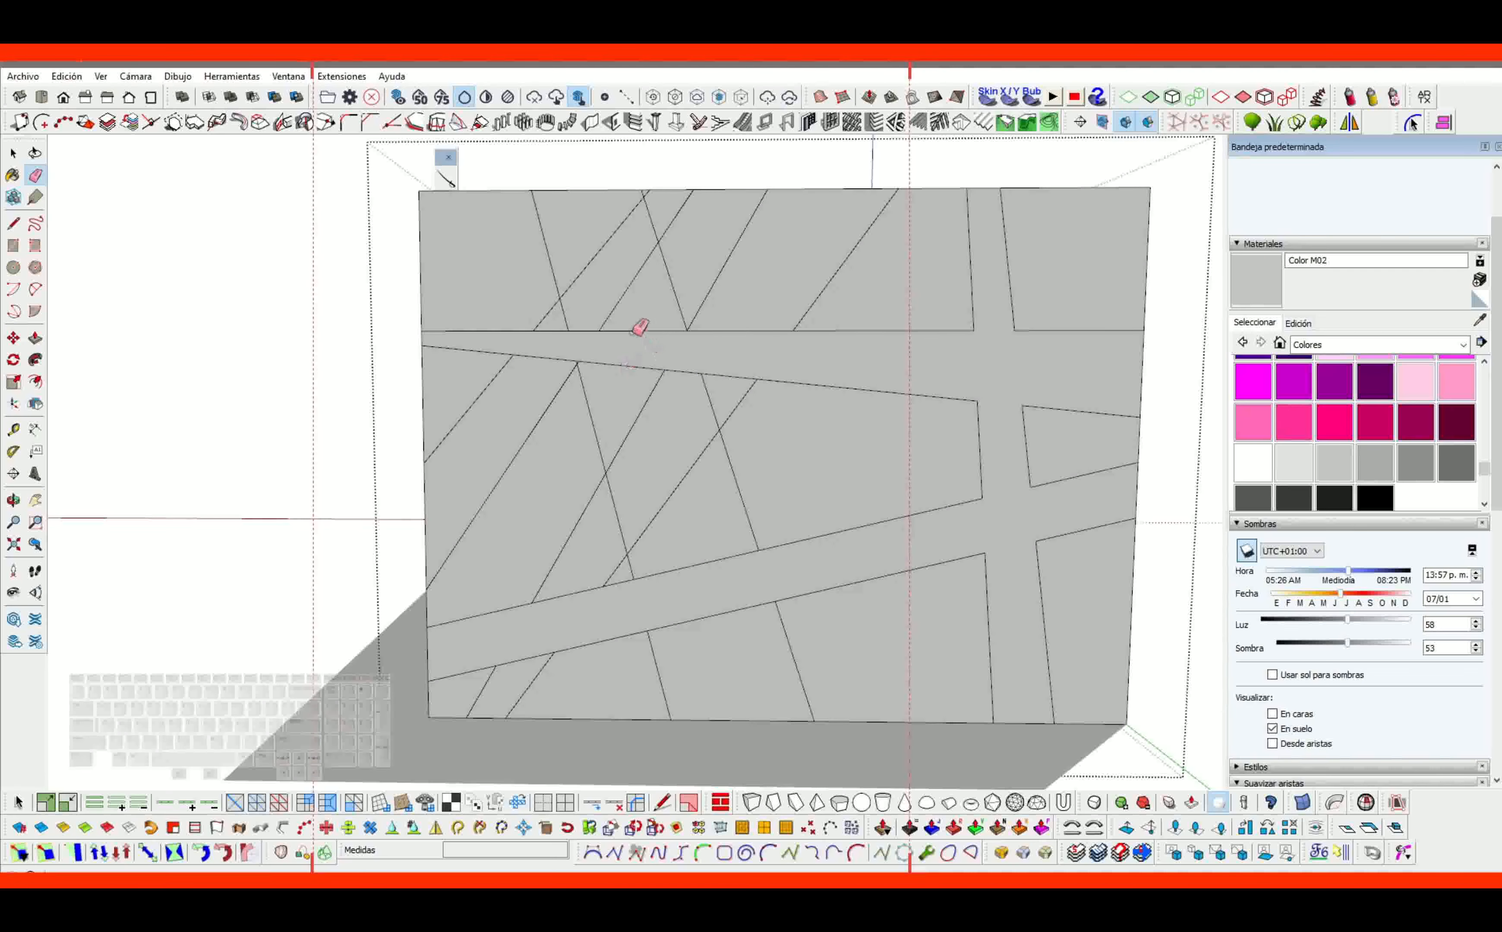
Erase the remaining segments inside the rear face's diagonal bands and select the resulting web face.
drag(716, 629, 633, 285)
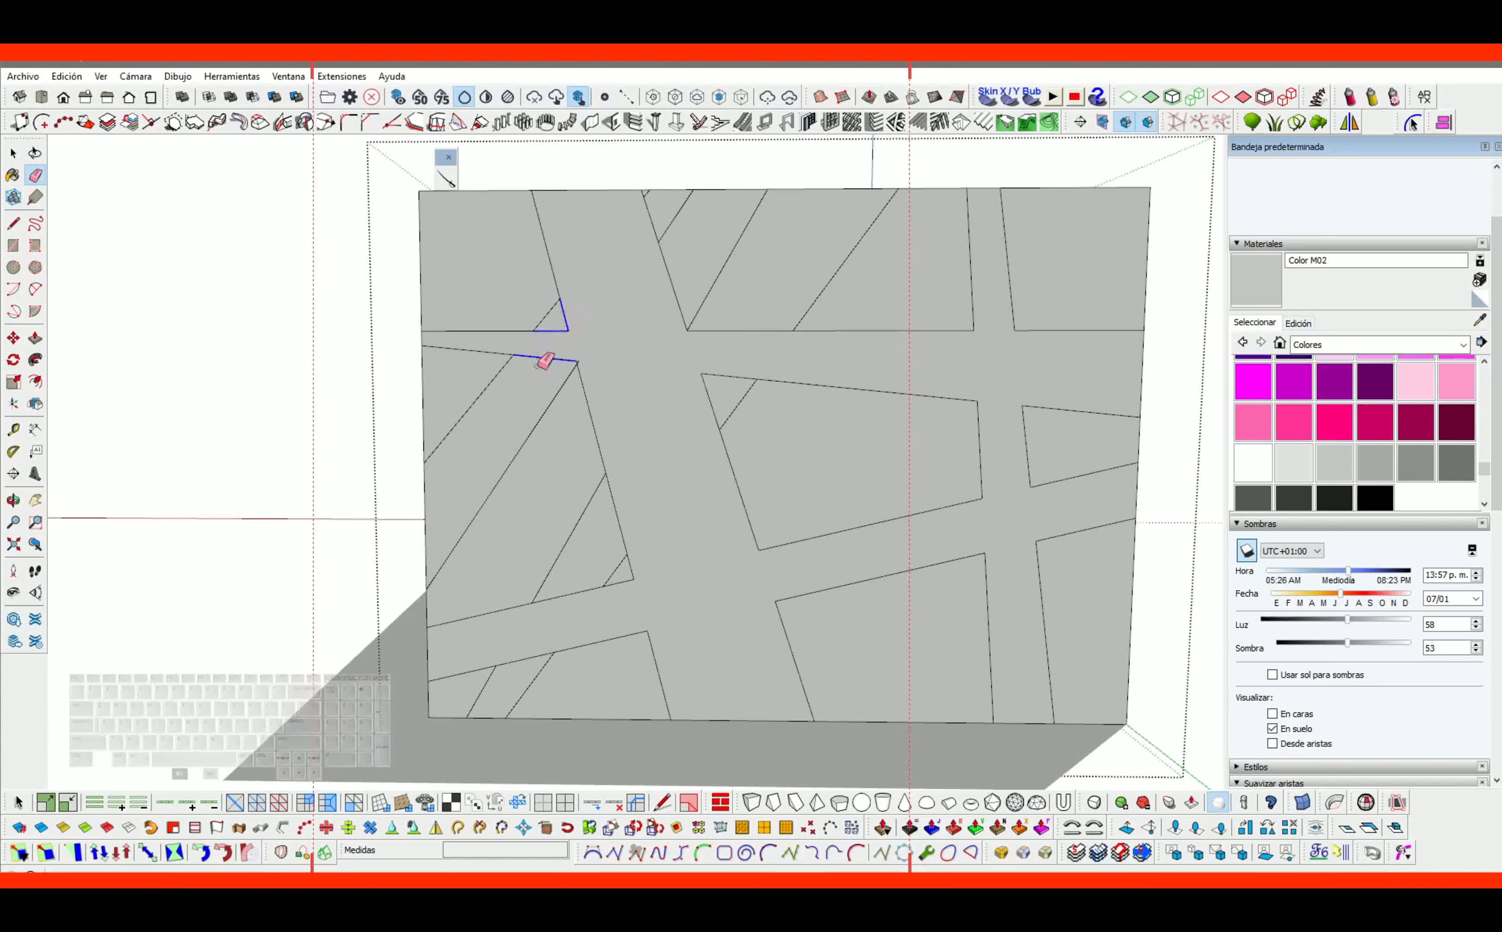
drag(544, 361, 667, 235)
shift+middle_drag(667, 235, 615, 298)
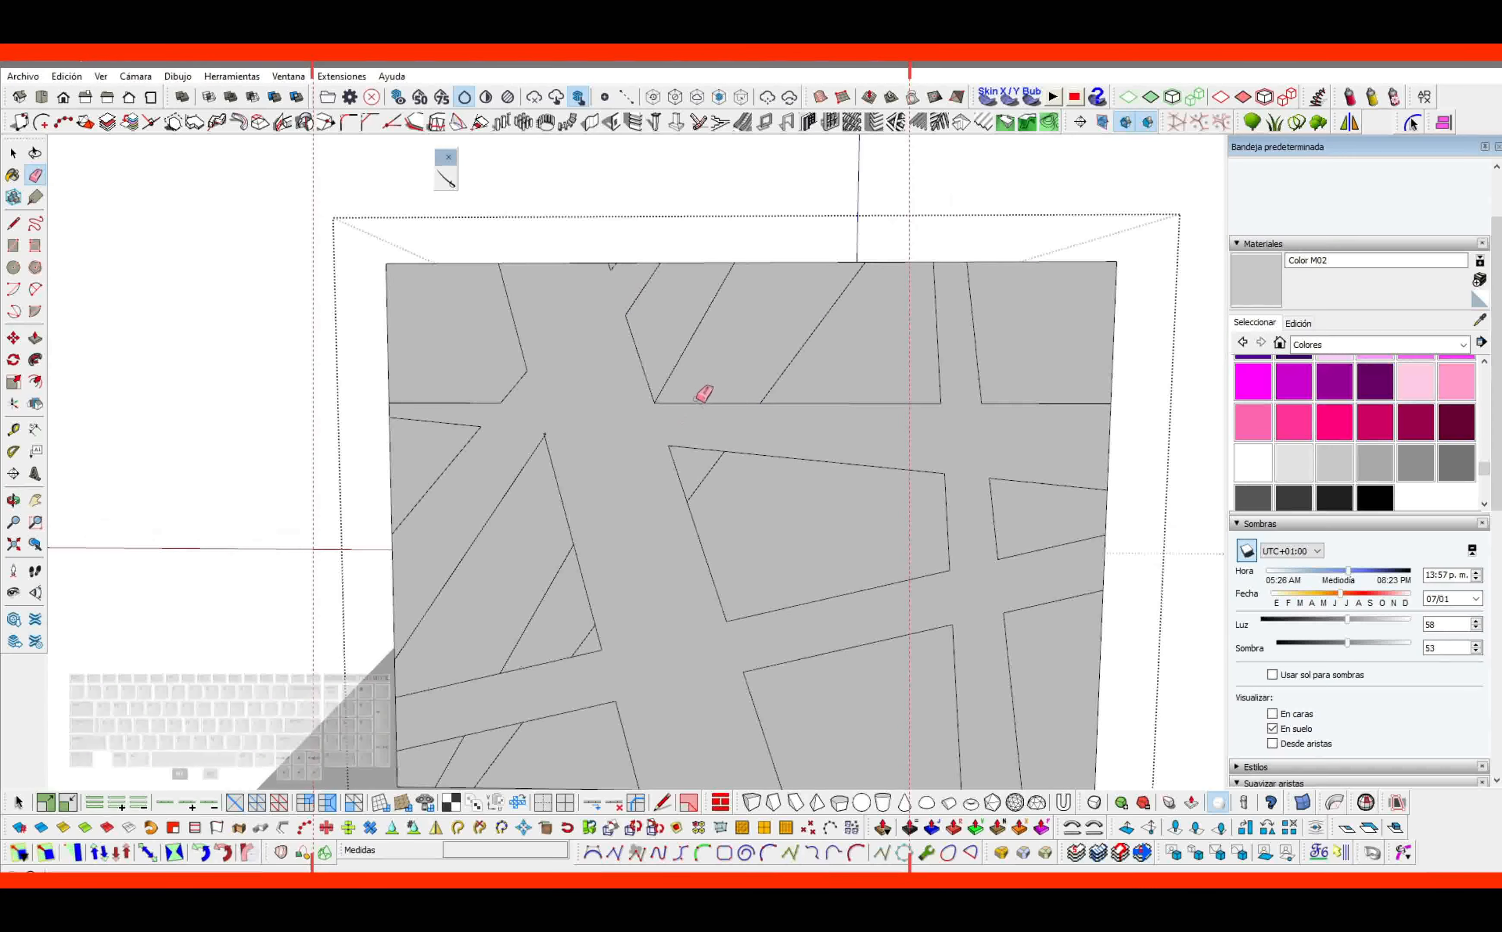
drag(696, 401, 655, 487)
drag(497, 717, 501, 710)
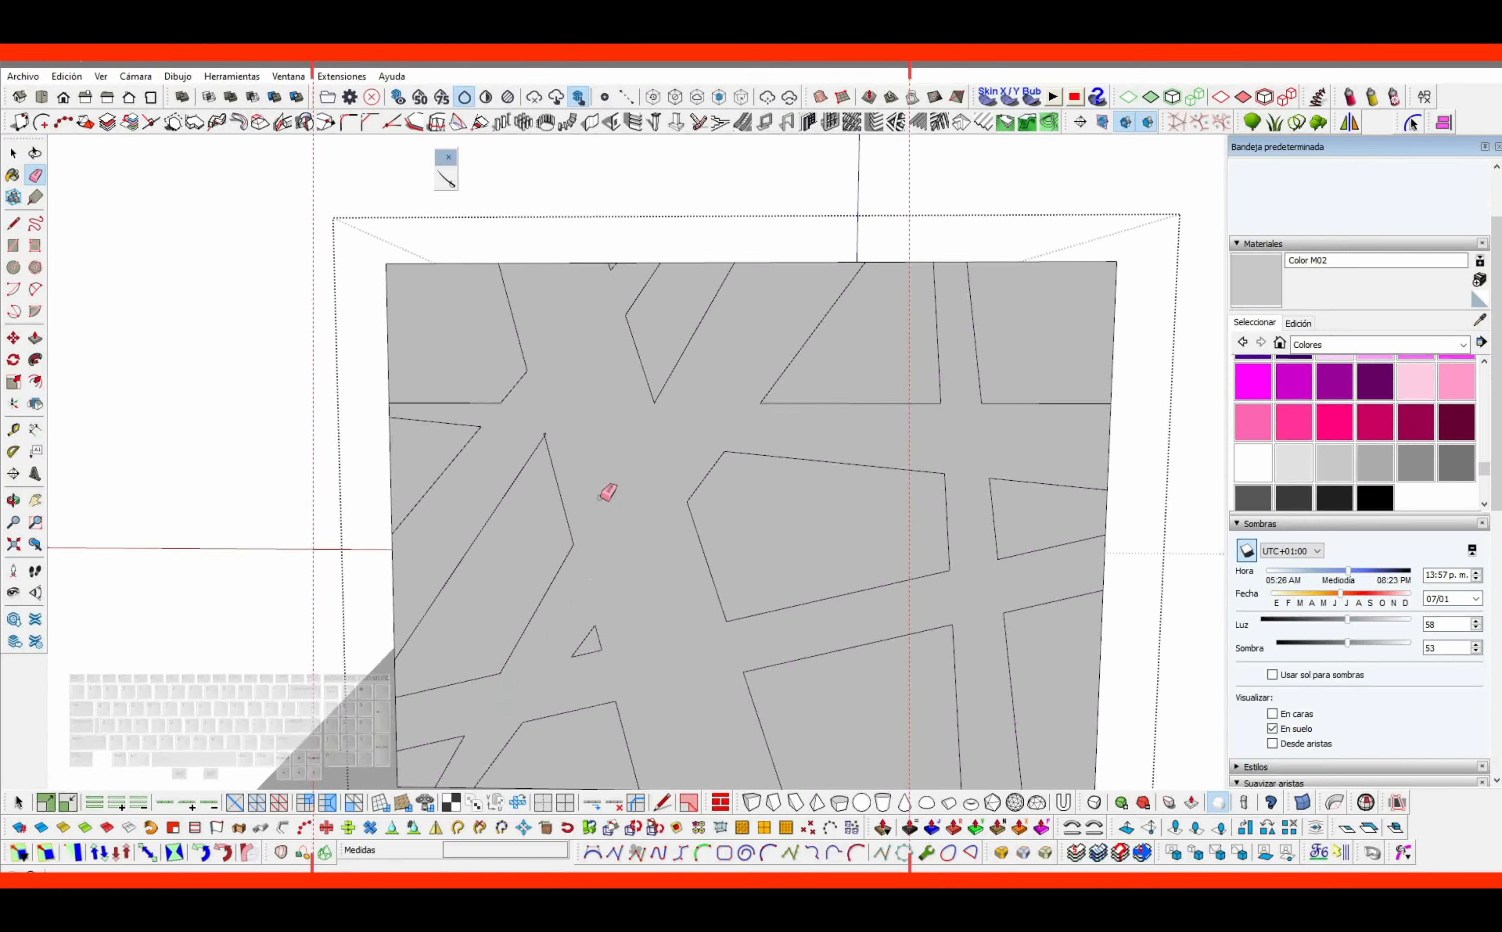
scroll(543, 440, up, 5)
scroll(539, 456, down, 10)
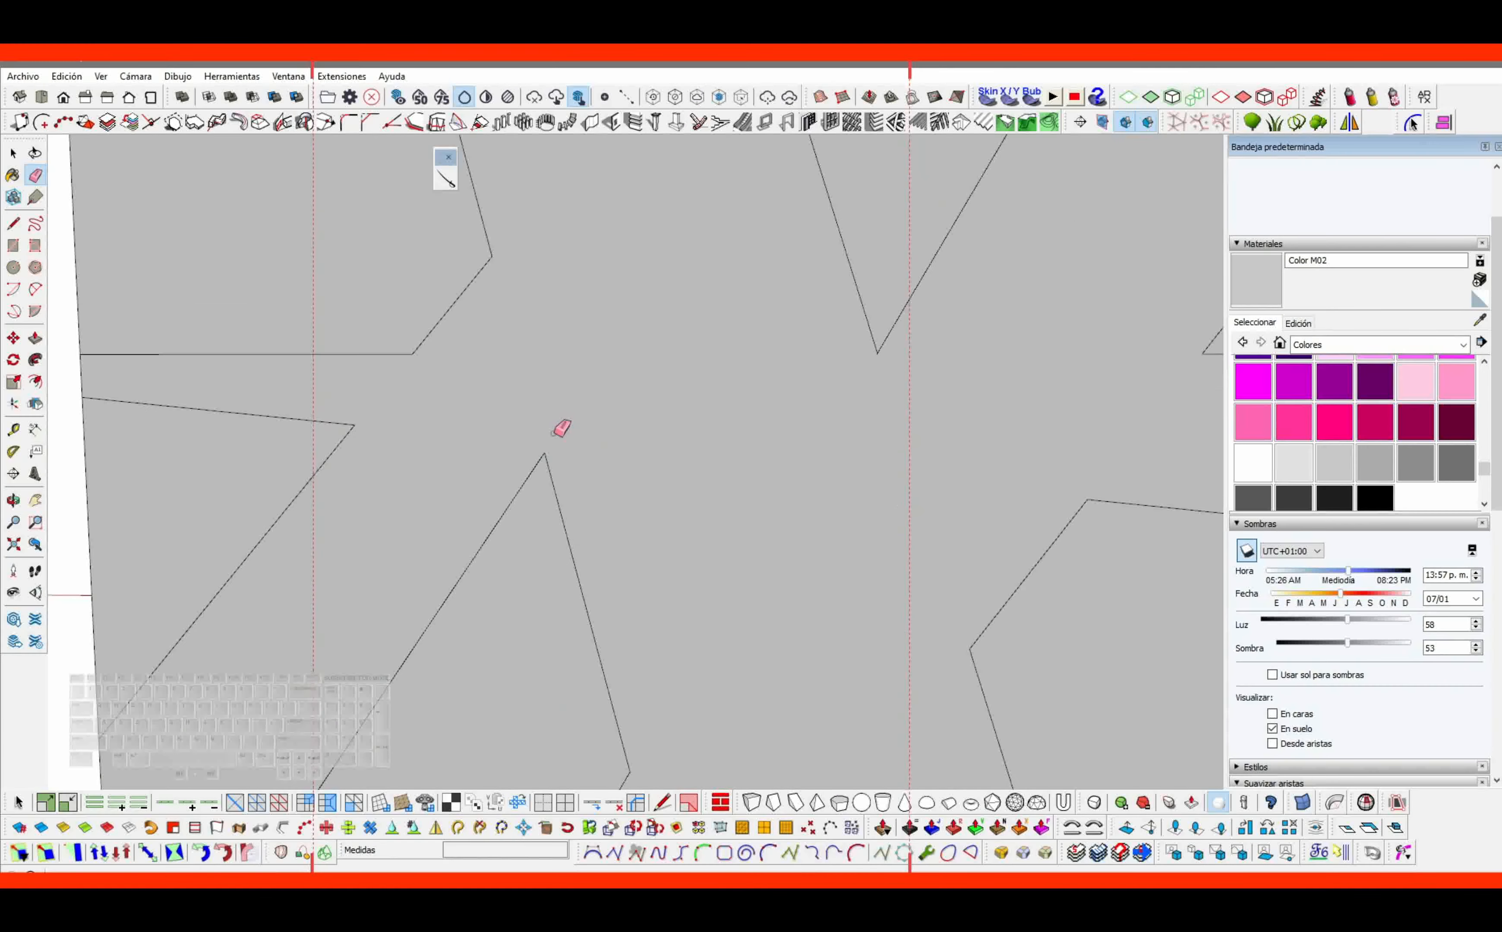
middle_drag(559, 426, 674, 522)
key(space)
click(502, 571)
Erase the slice lines running lengthwise along the box's long sides and top.
scroll(505, 573, down, 5)
middle_drag(401, 548, 577, 527)
middle_drag(668, 499, 638, 476)
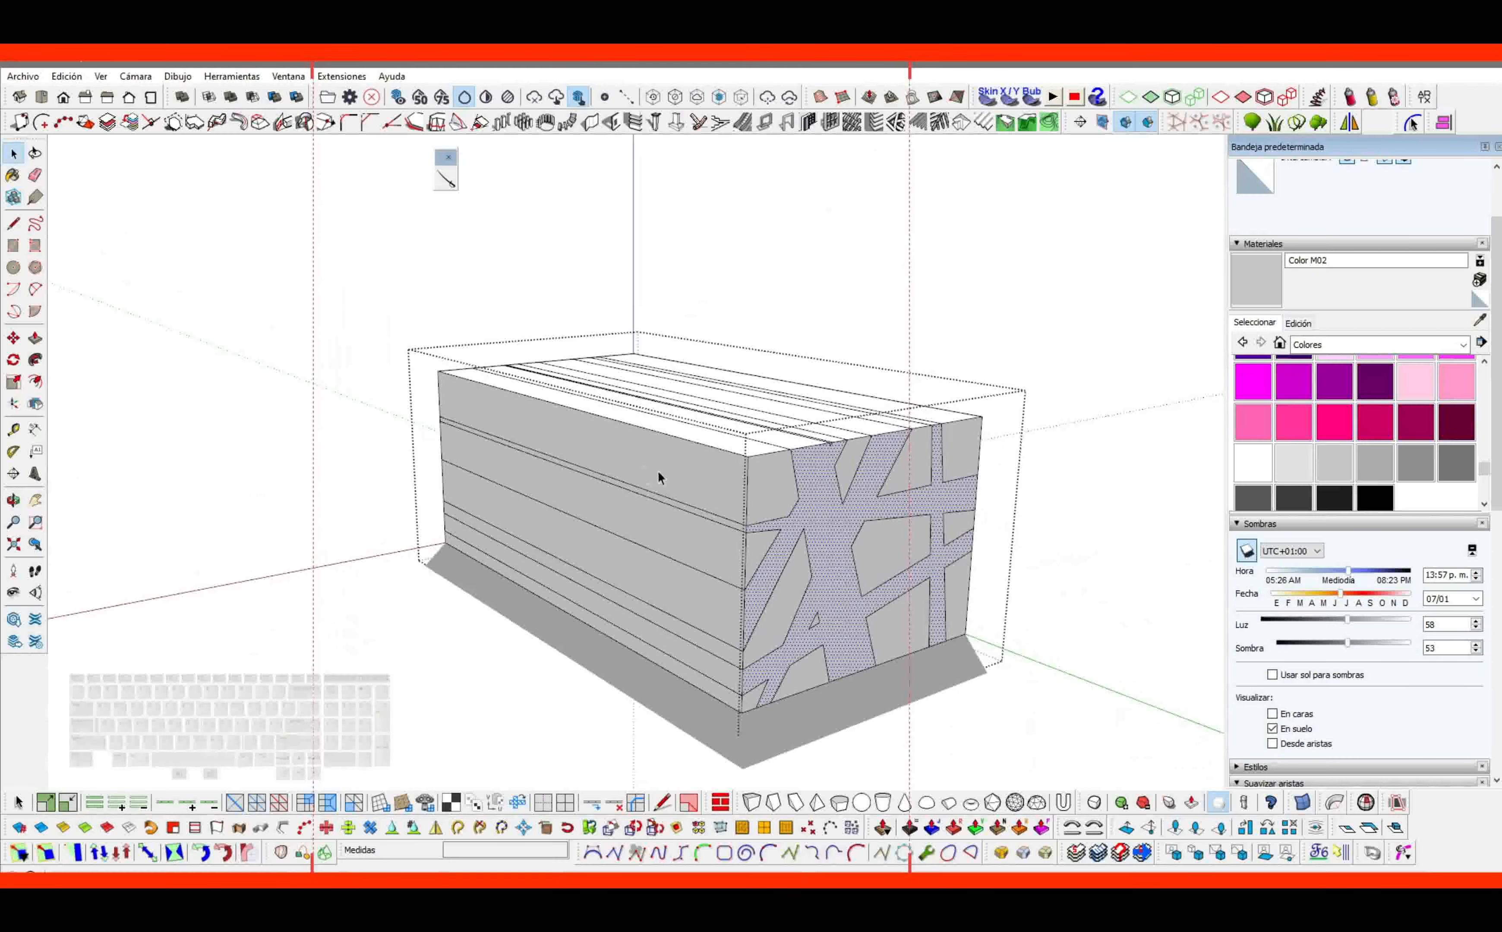
key(e)
mouse_move(657, 473)
mouse_down()
mouse_move(657, 604)
mouse_move(685, 604)
mouse_up()
middle_drag(684, 604, 620, 580)
drag(620, 580, 808, 535)
middle_drag(808, 535, 364, 533)
drag(493, 518, 515, 629)
Erase the slice lines on the box's underside and leave the group.
mouse_move(523, 623)
middle_down()
mouse_move(717, 538)
mouse_move(459, 513)
mouse_move(814, 476)
mouse_move(637, 259)
mouse_move(516, 456)
middle_up()
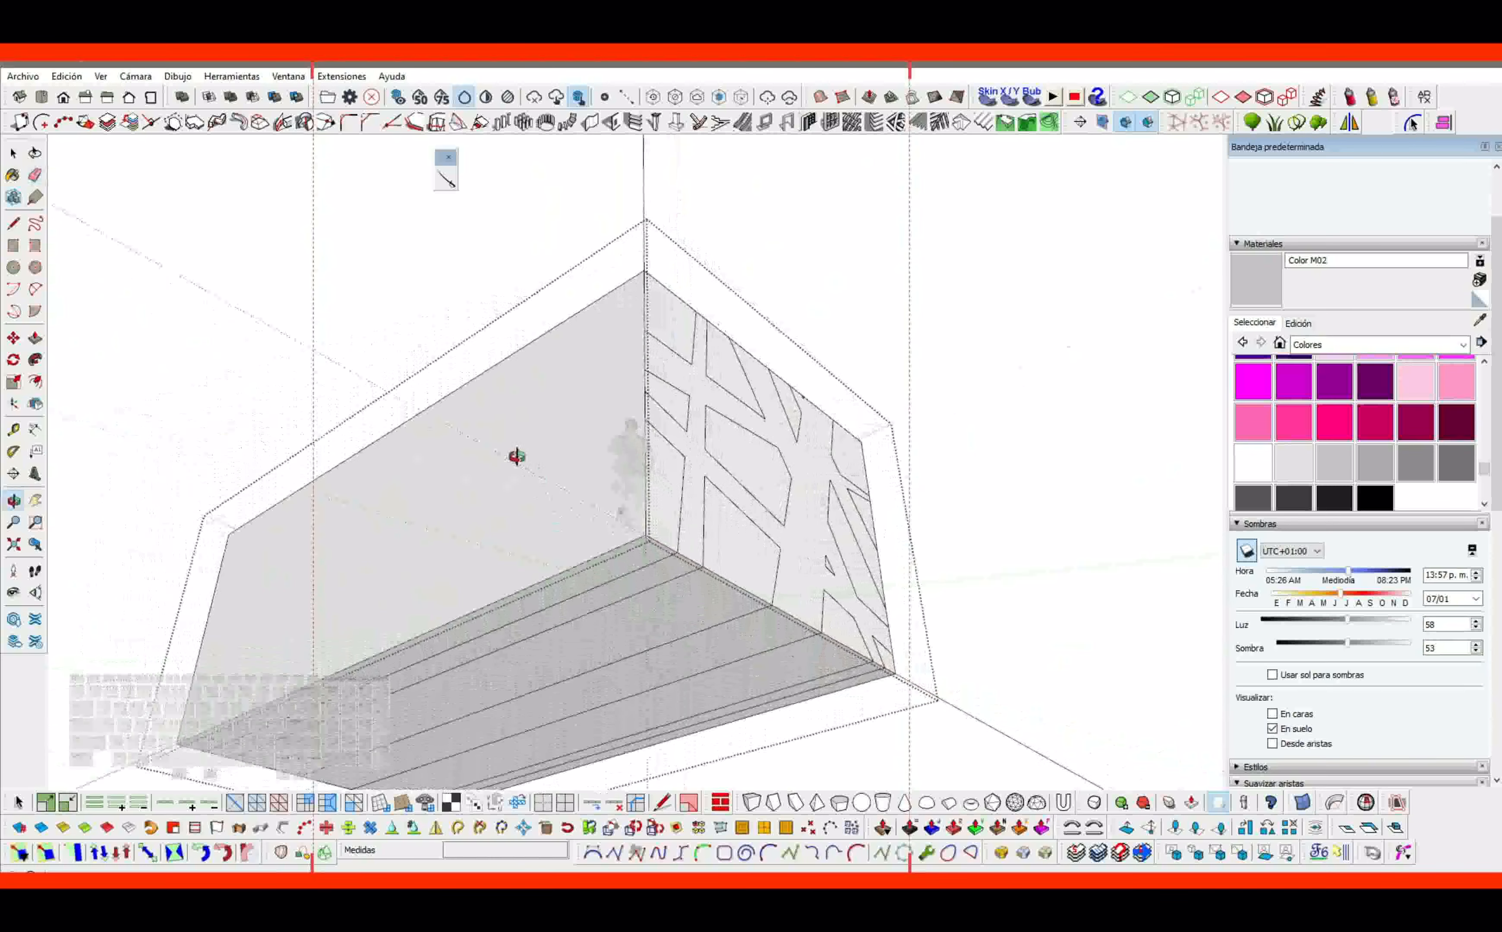
key(e)
drag(755, 704, 586, 587)
mouse_move(586, 587)
middle_down()
mouse_move(543, 551)
mouse_move(439, 720)
mouse_move(754, 566)
middle_up()
key(Escape)
Scale the box group along its length to make it shallower.
click(606, 467)
key(s)
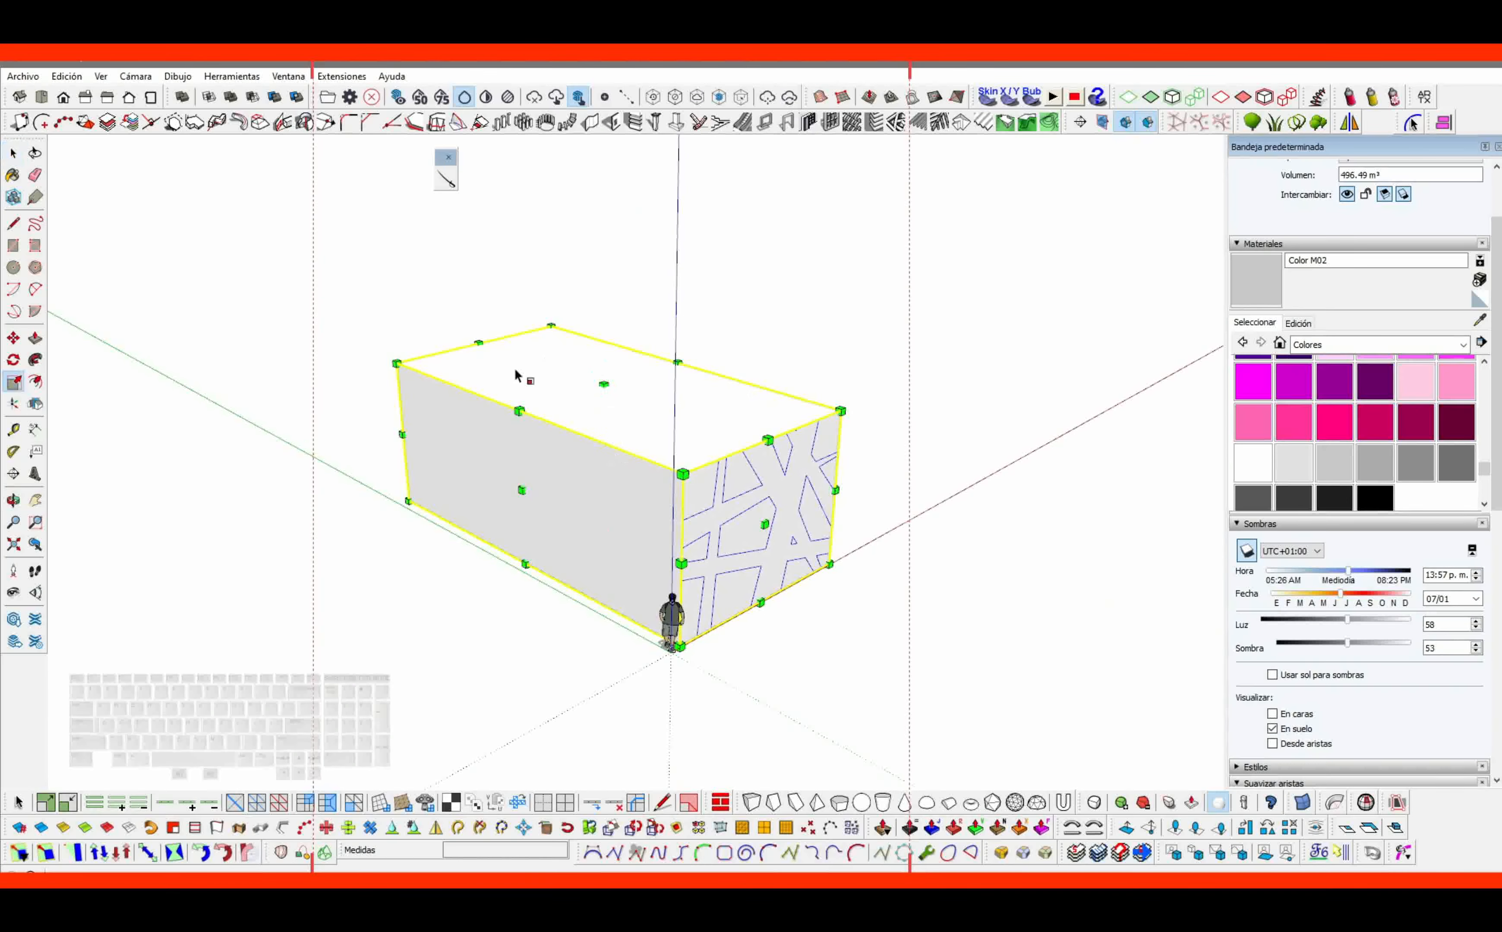
drag(483, 395, 599, 467)
key(space)
click(722, 353)
Open the box group and extrude the front web face outward by about 0.32 m.
scroll(777, 475, up, 4)
double_click(764, 481)
key(x)
mouse_move(763, 481)
middle_down()
mouse_move(665, 473)
mouse_move(805, 523)
mouse_move(700, 489)
middle_up()
click(700, 489)
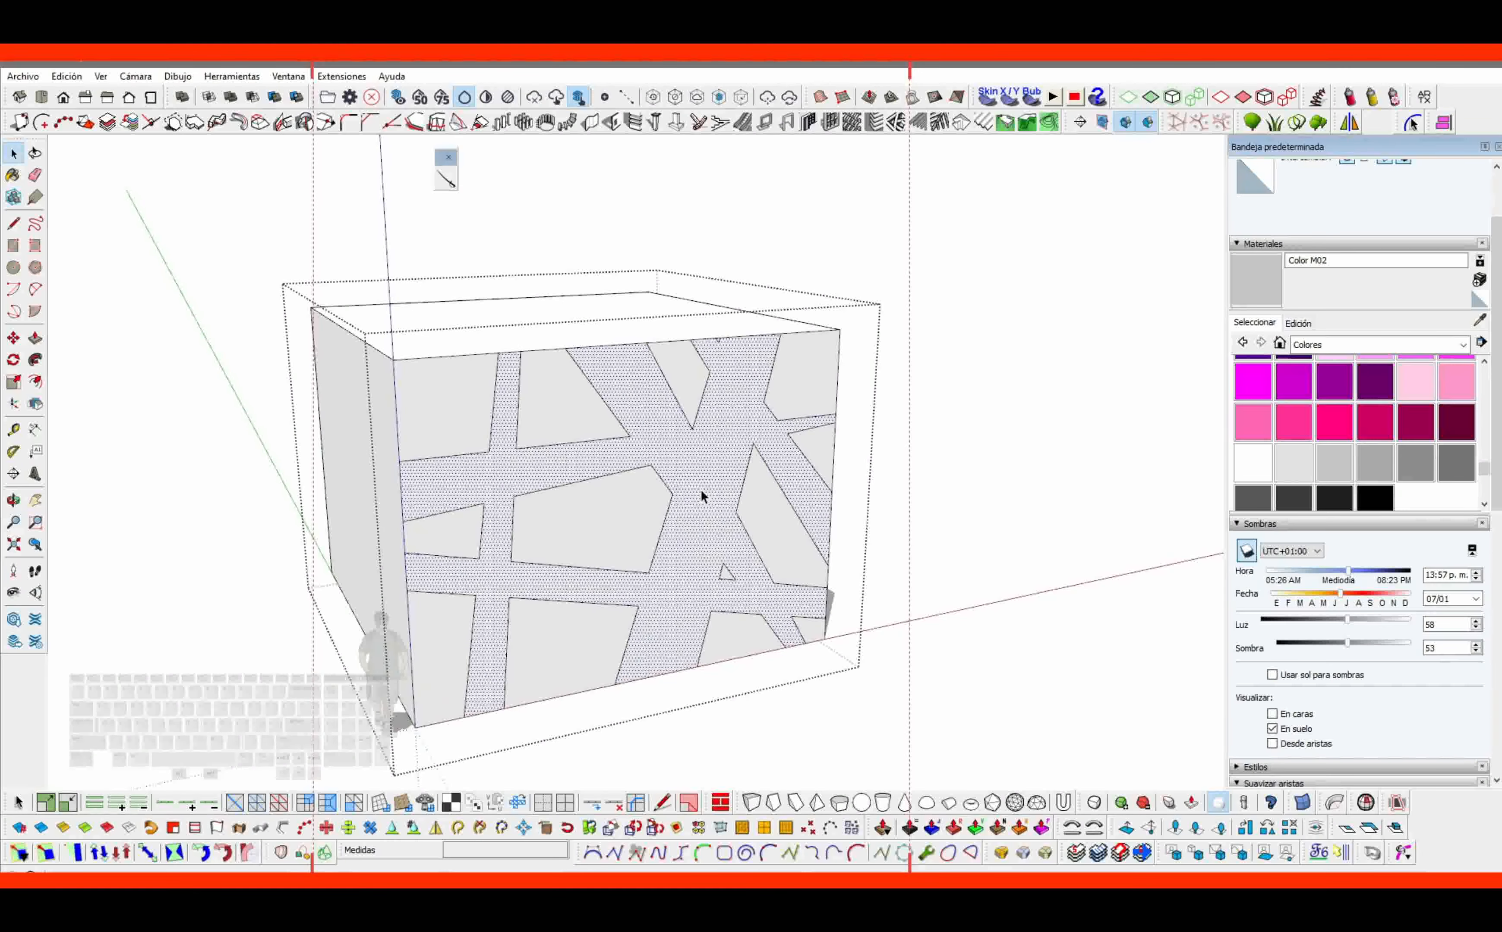
key(p)
drag(700, 491, 712, 509)
key(space)
Offset the front web face's outline inward by about 0.09 m.
scroll(688, 468, up, 2)
key(f)
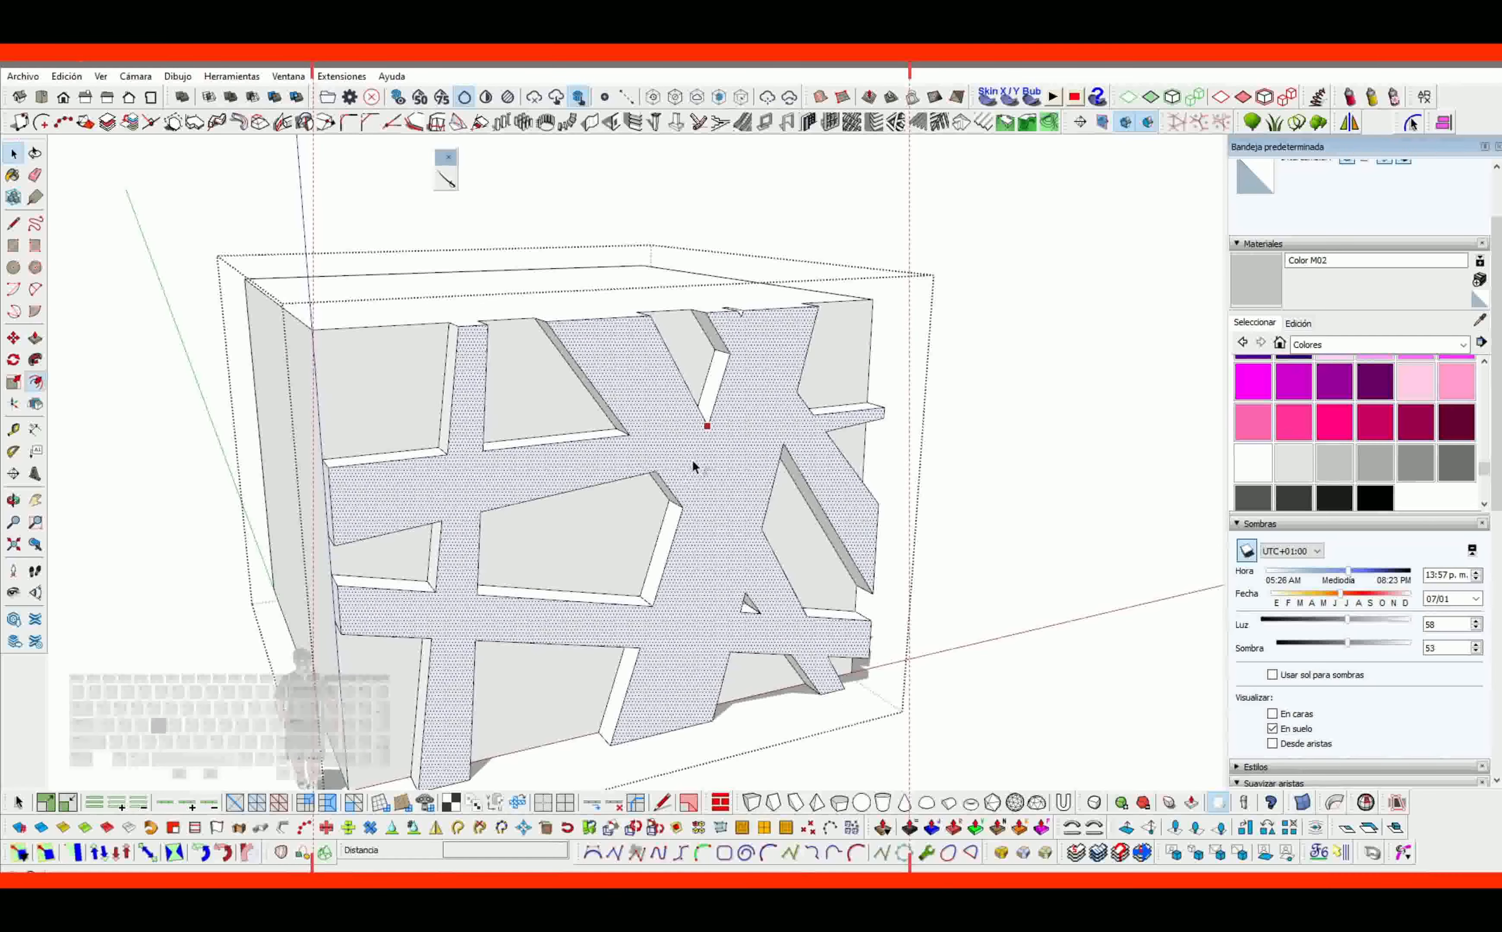
click(693, 459)
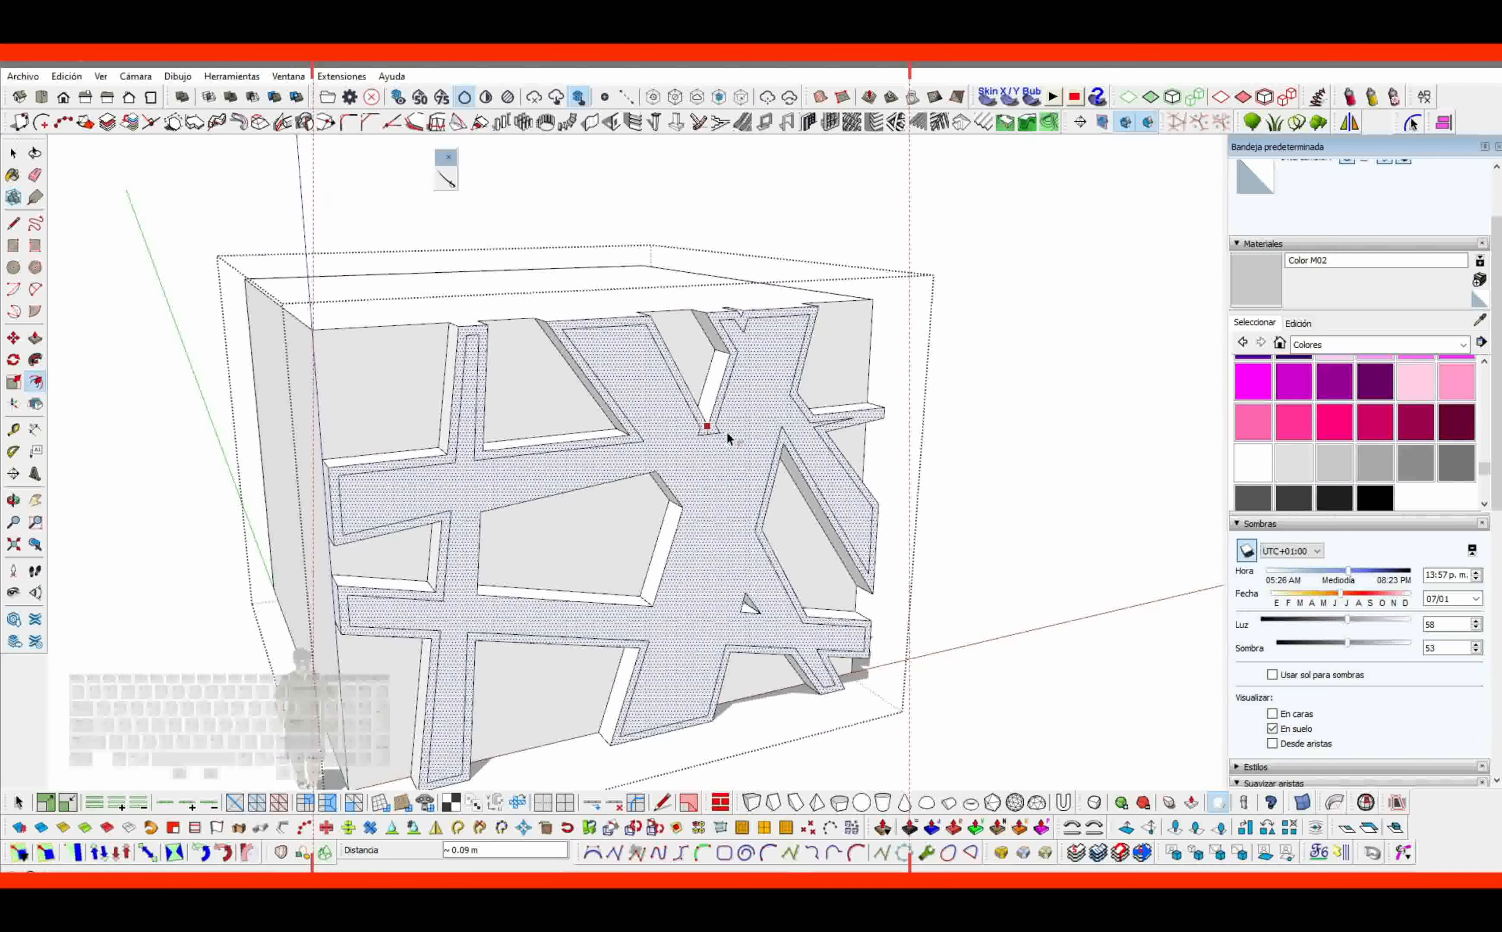
click(727, 430)
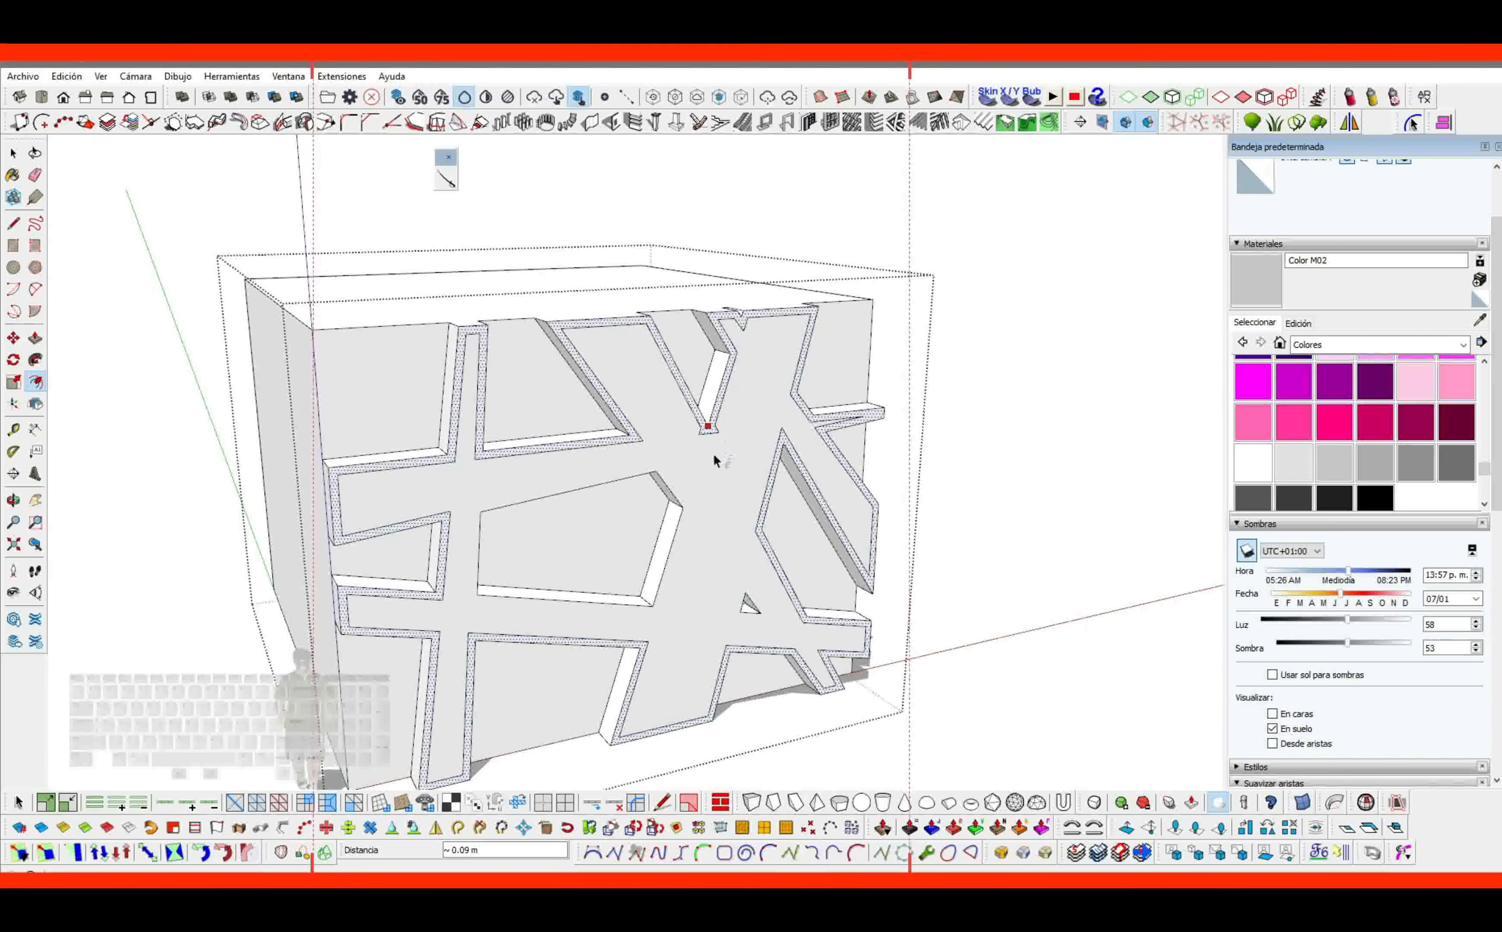
Push the front web's inner face inward by about 0.39 m, leaving a thin frame around it.
key(space)
click(703, 469)
key(p)
drag(702, 470, 692, 479)
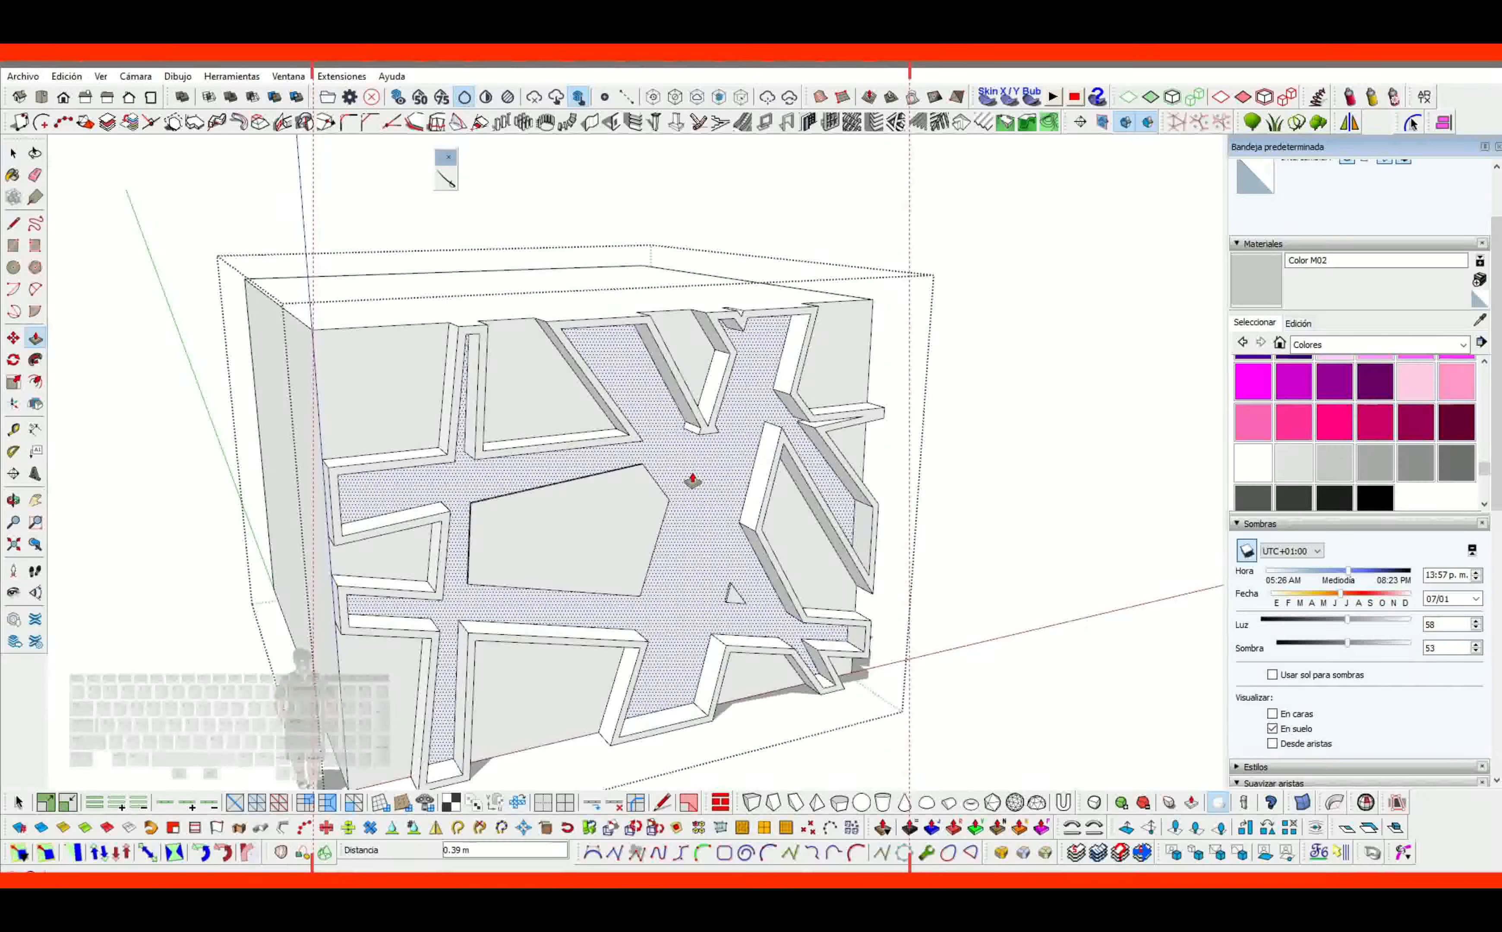
key(space)
Extrude the rear web face outward by the same 0.32 m.
scroll(692, 473, down, 5)
middle_drag(585, 476, 801, 479)
middle_drag(394, 483, 538, 507)
scroll(538, 508, up, 4)
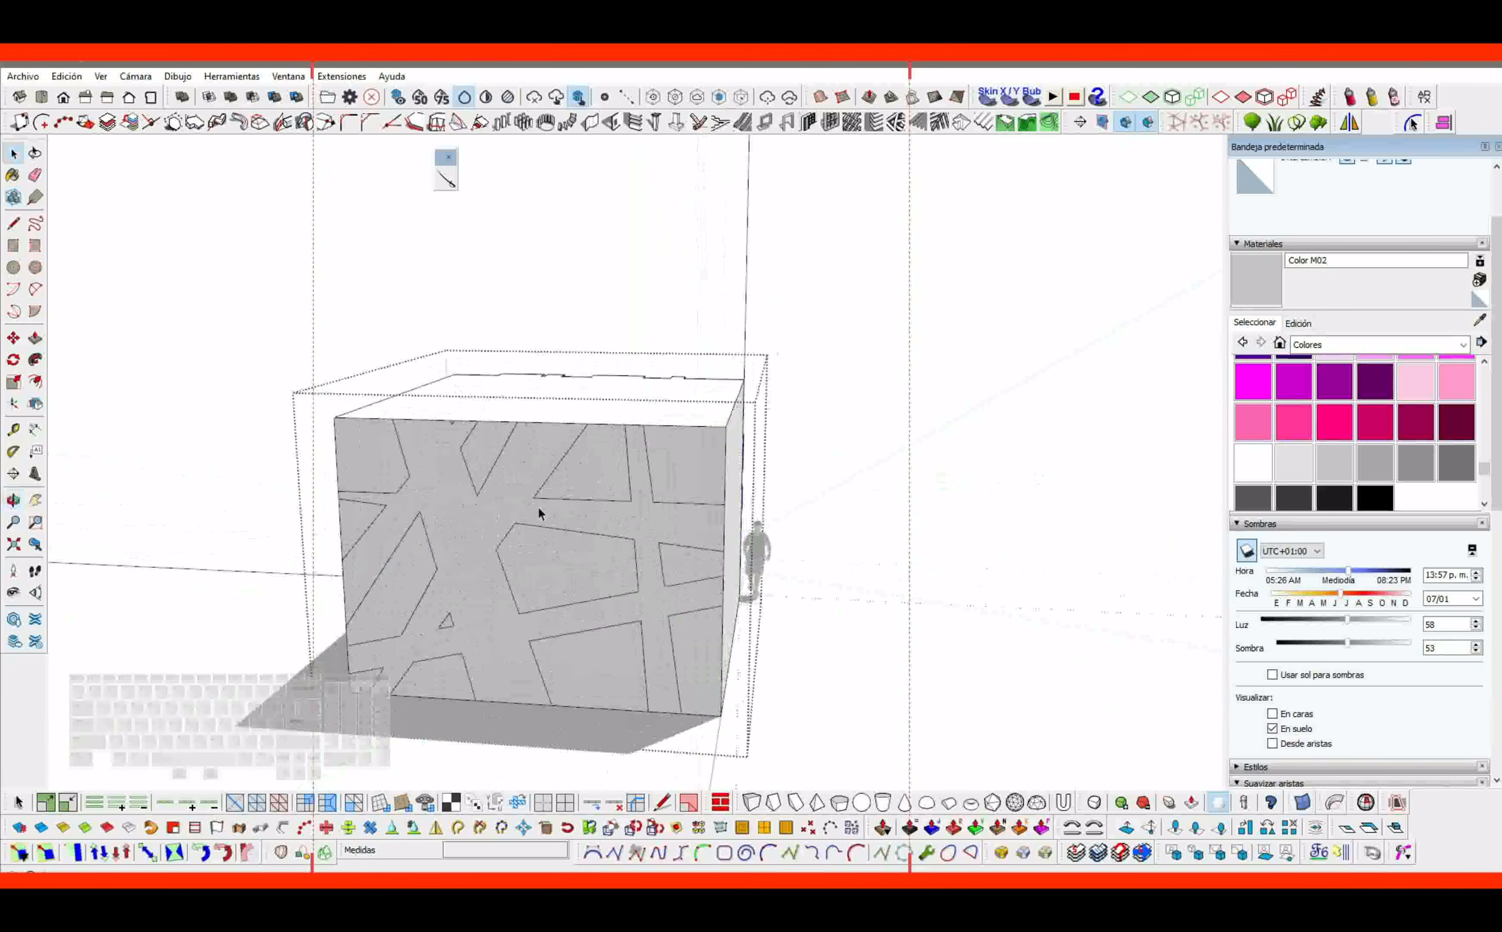
scroll(524, 512, up, 2)
key(space)
click(492, 501)
key(p)
double_click(493, 501)
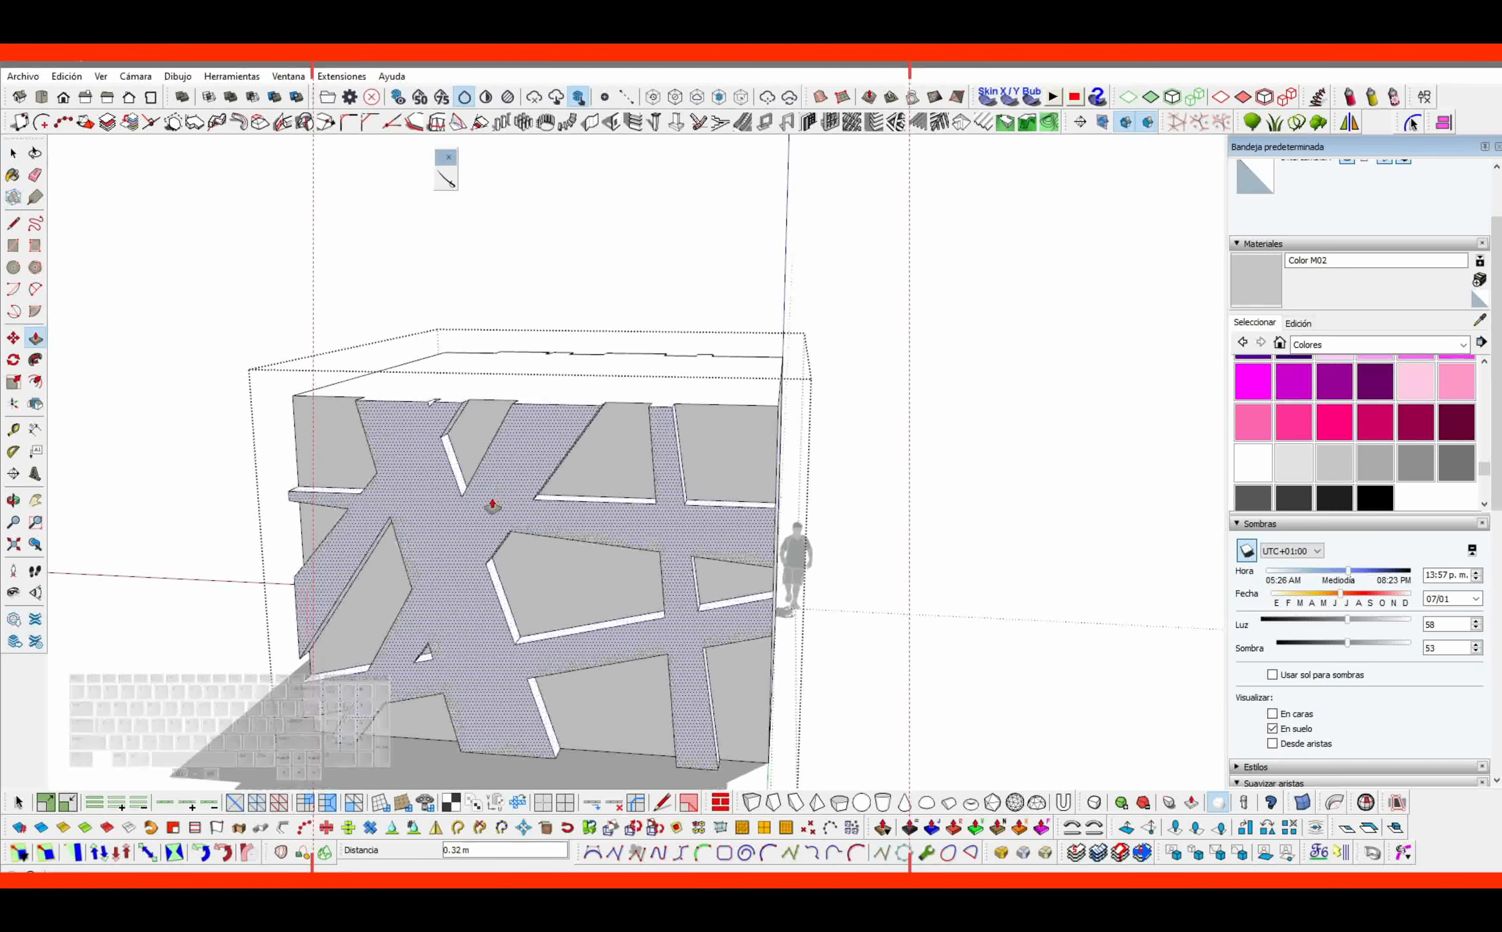
Offset the rear web face's outline inward by the same distance as on the front.
key(space)
scroll(476, 512, up, 2)
key(f)
double_click(479, 505)
key(space)
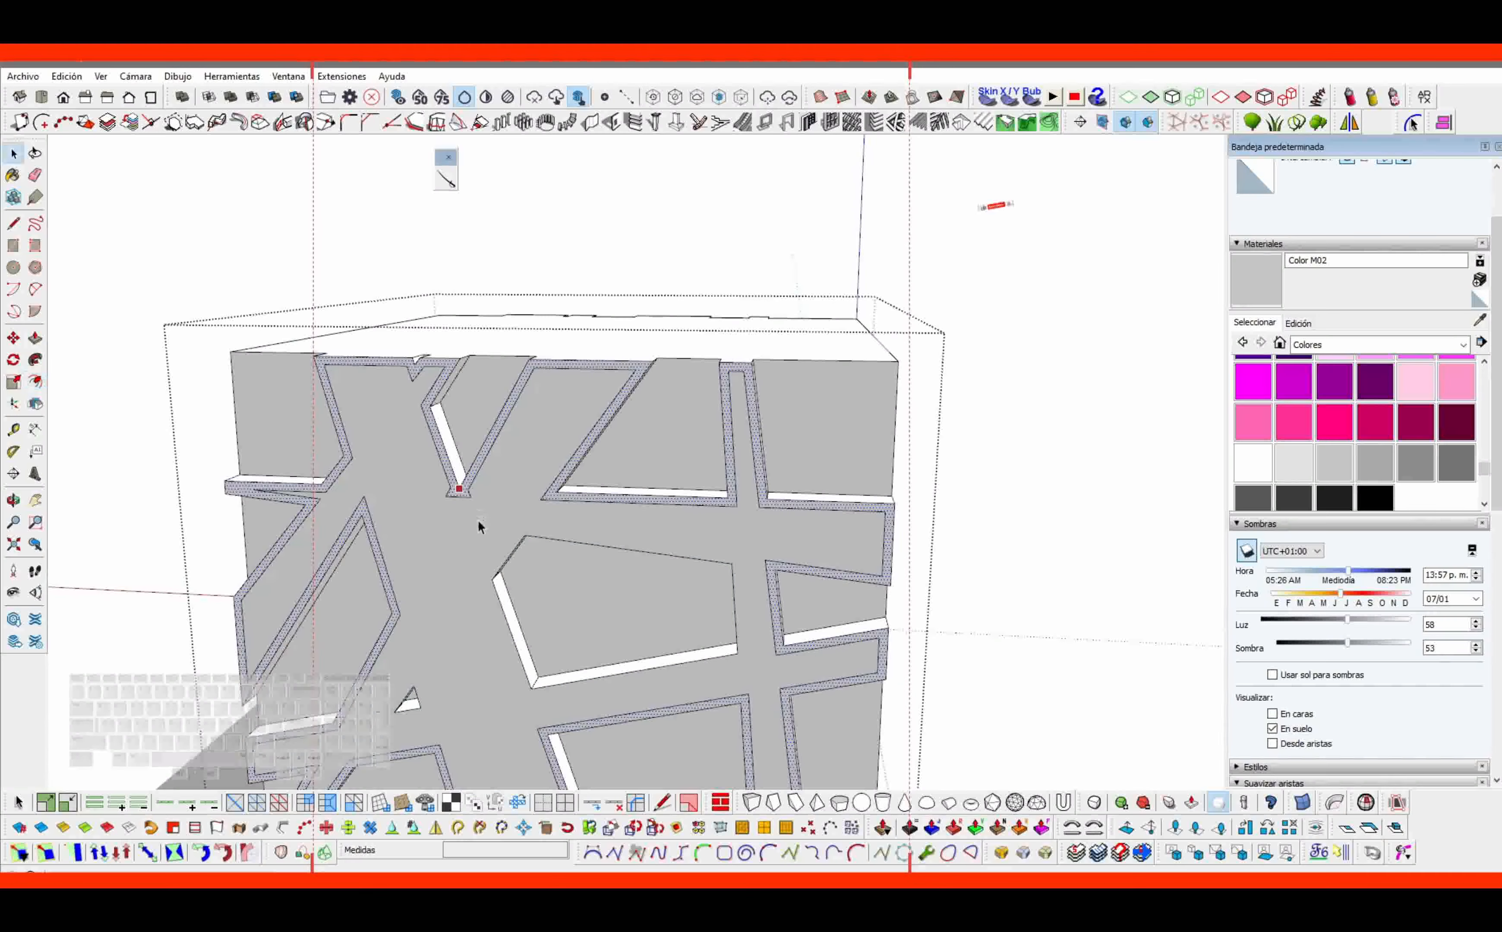
Push the rear web's inner face deep into the box.
click(479, 520)
key(p)
click(481, 531)
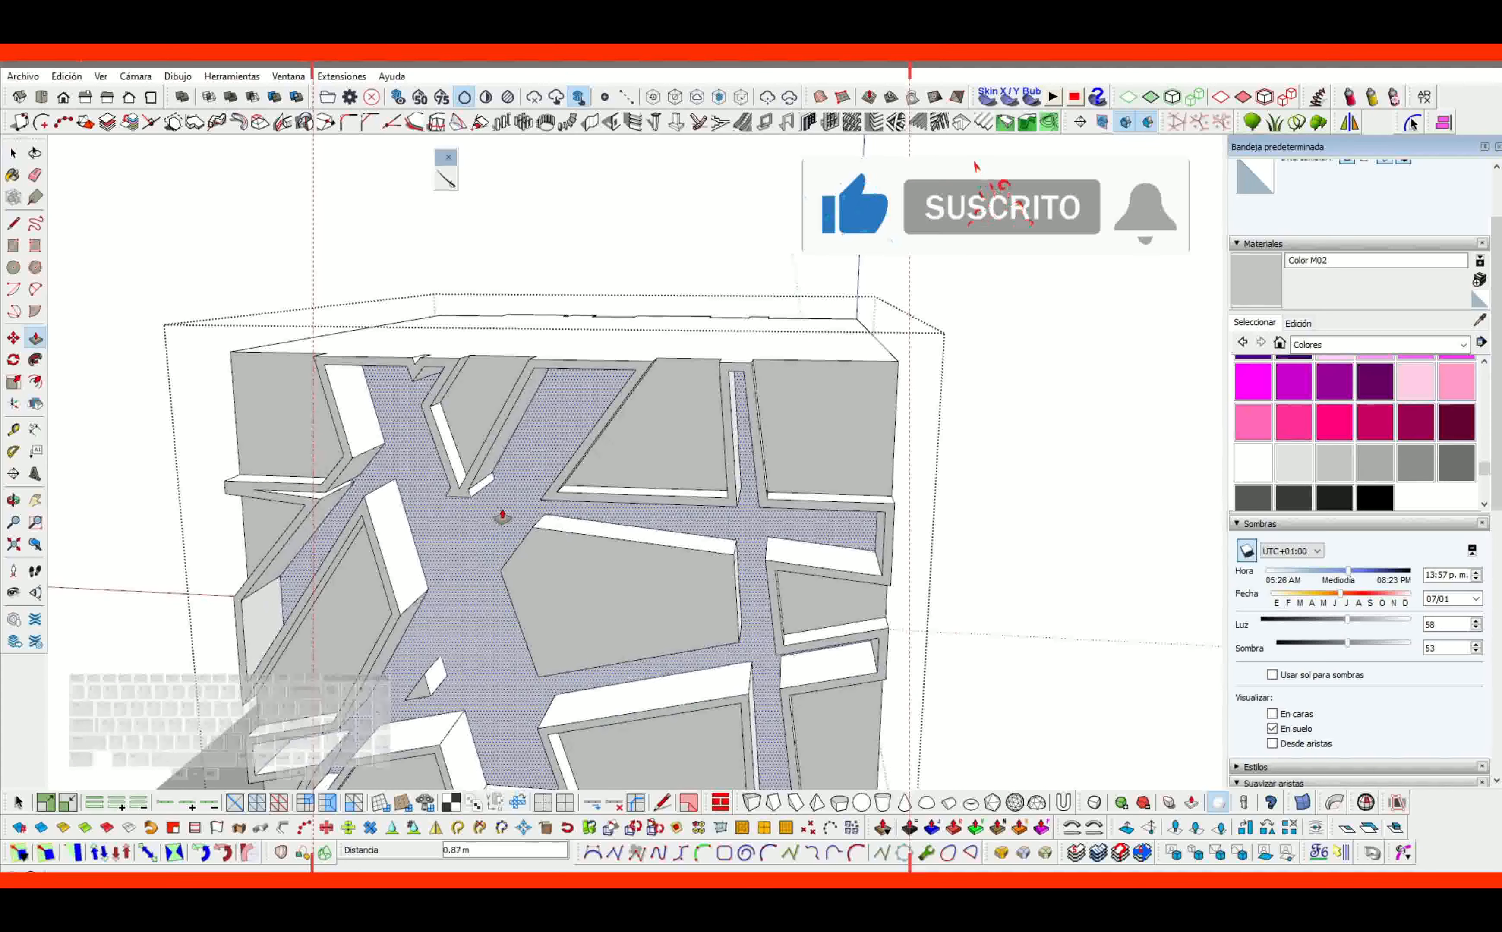
click(535, 467)
key(space)
Copy the recessed inner face of the front web outward, about 3.39 m away from the façade.
scroll(503, 529, down, 5)
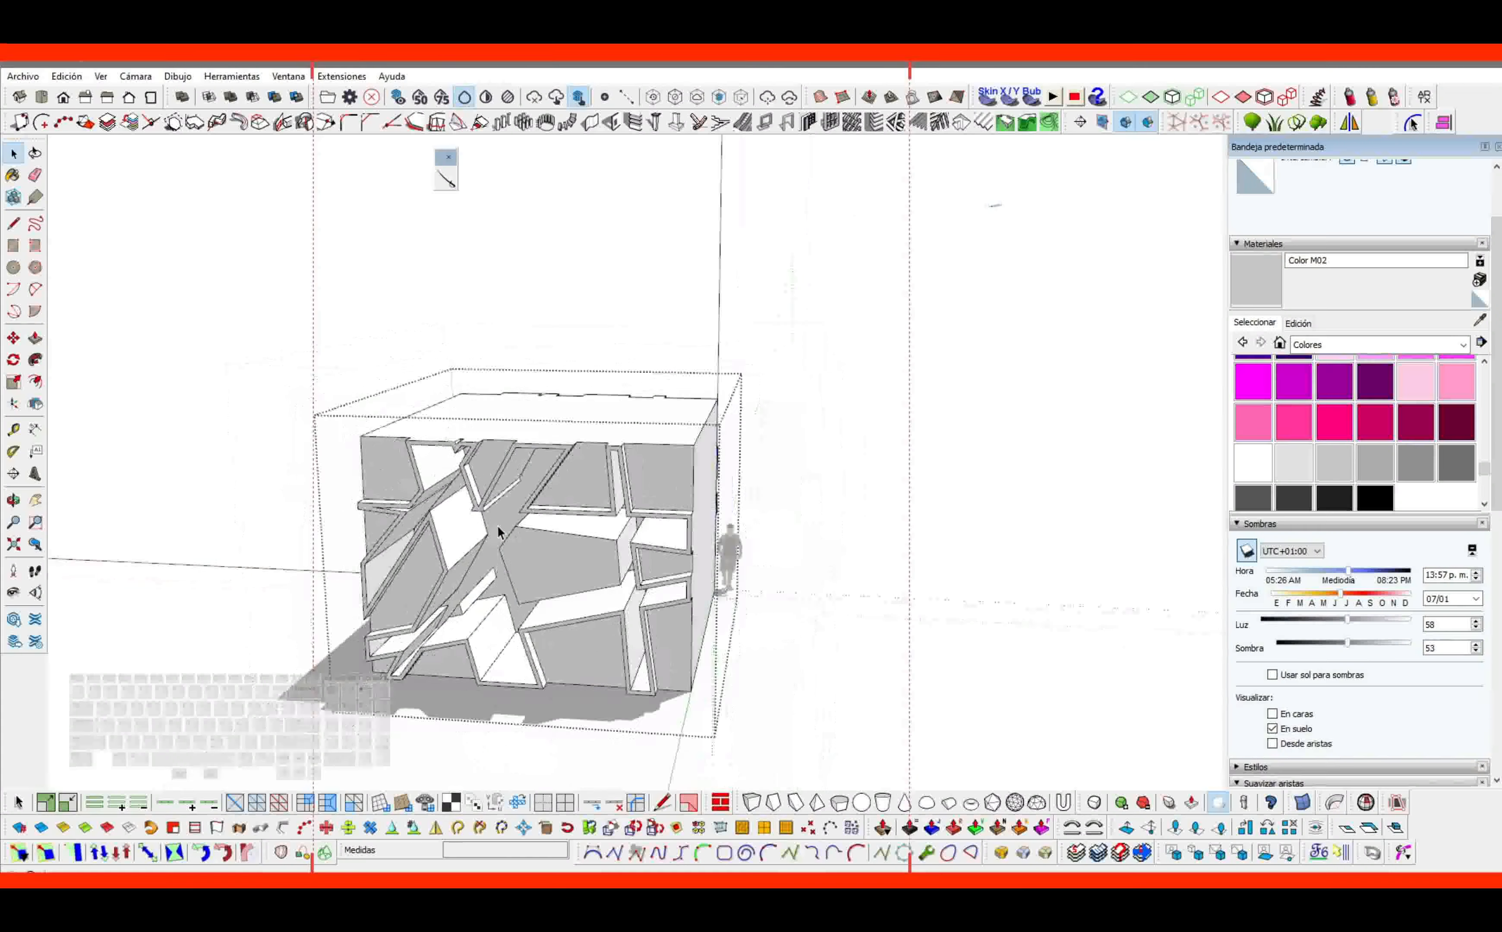
mouse_move(503, 530)
middle_down()
mouse_move(650, 522)
mouse_move(522, 516)
middle_up()
scroll(627, 509, up, 5)
middle_drag(627, 509, 697, 412)
scroll(707, 499, up, 3)
click(709, 498)
scroll(709, 498, down, 3)
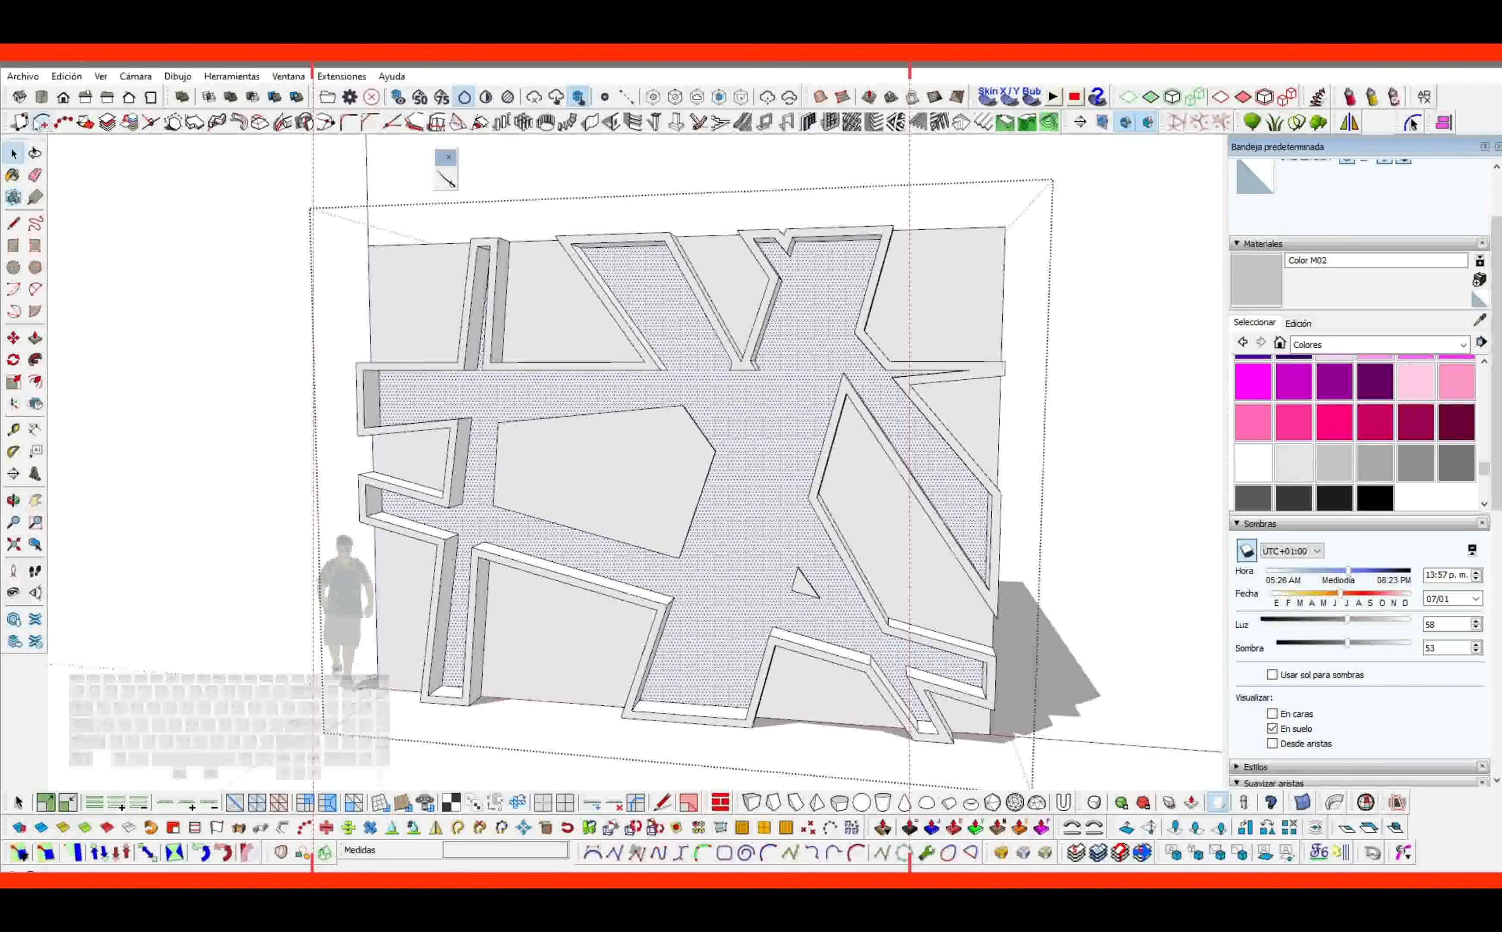
mouse_move(5, 124)
mouse_down()
mouse_move(37, 203)
mouse_move(114, 694)
mouse_move(99, 762)
mouse_up()
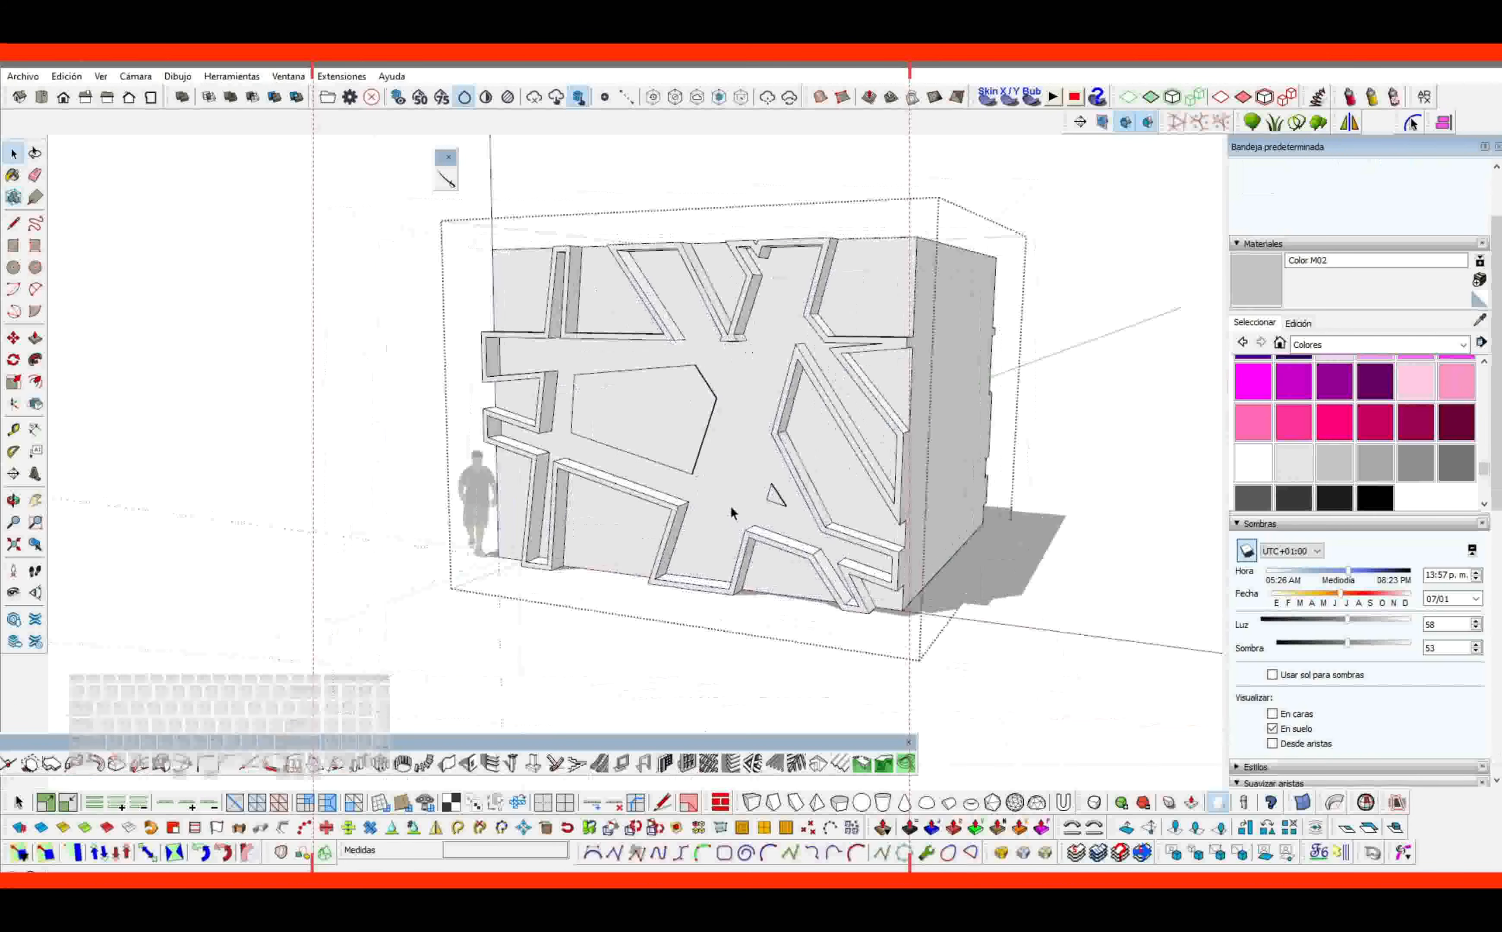
click(732, 513)
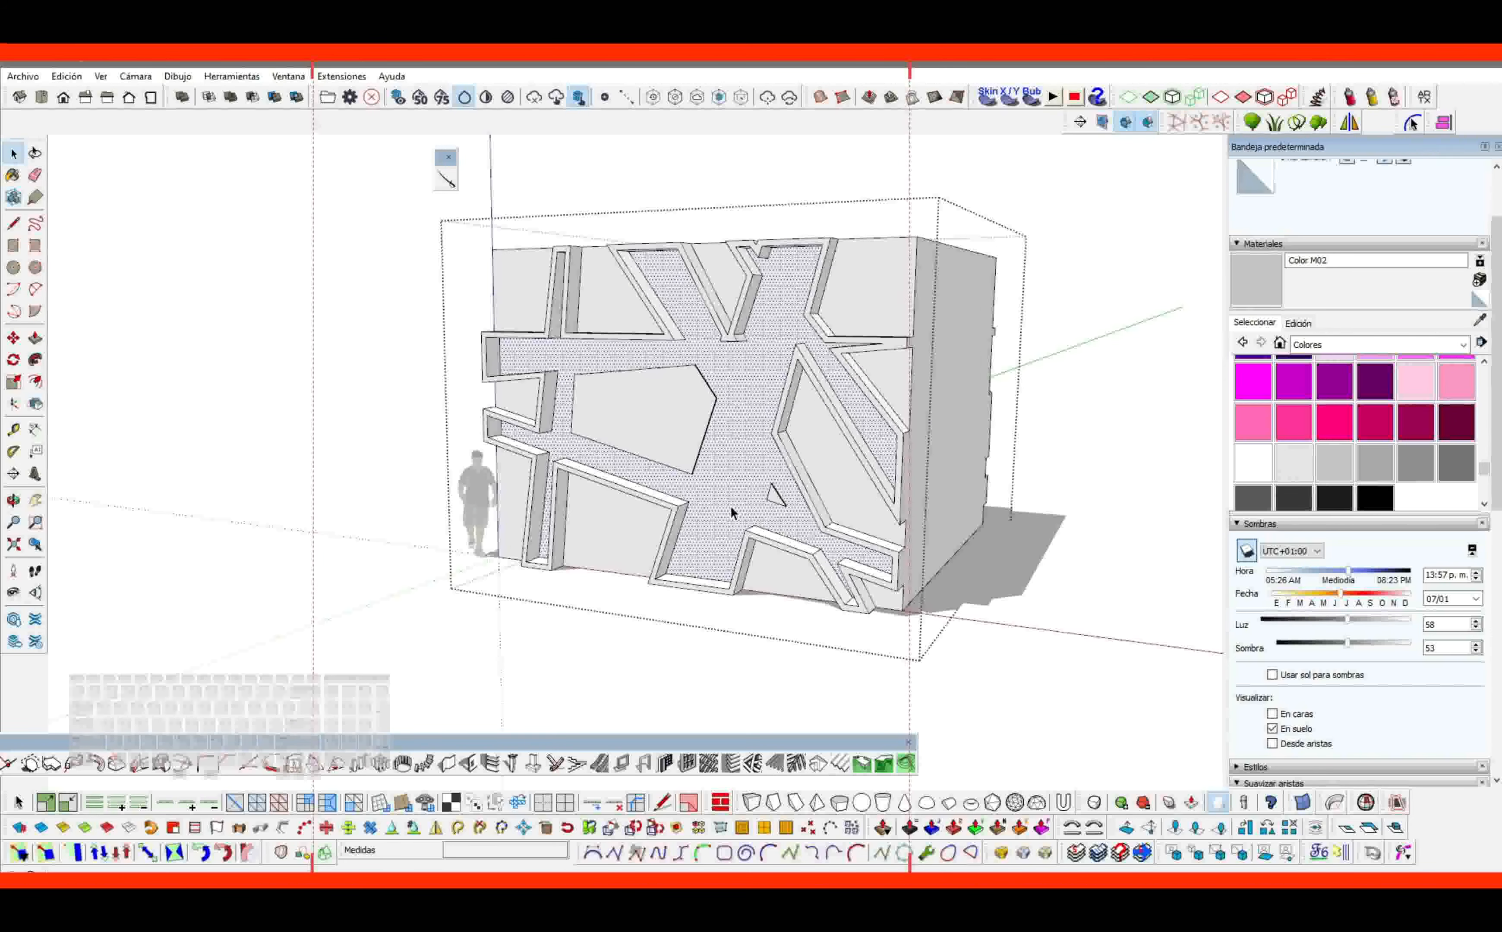
click(796, 632)
key(ctrl)
click(691, 701)
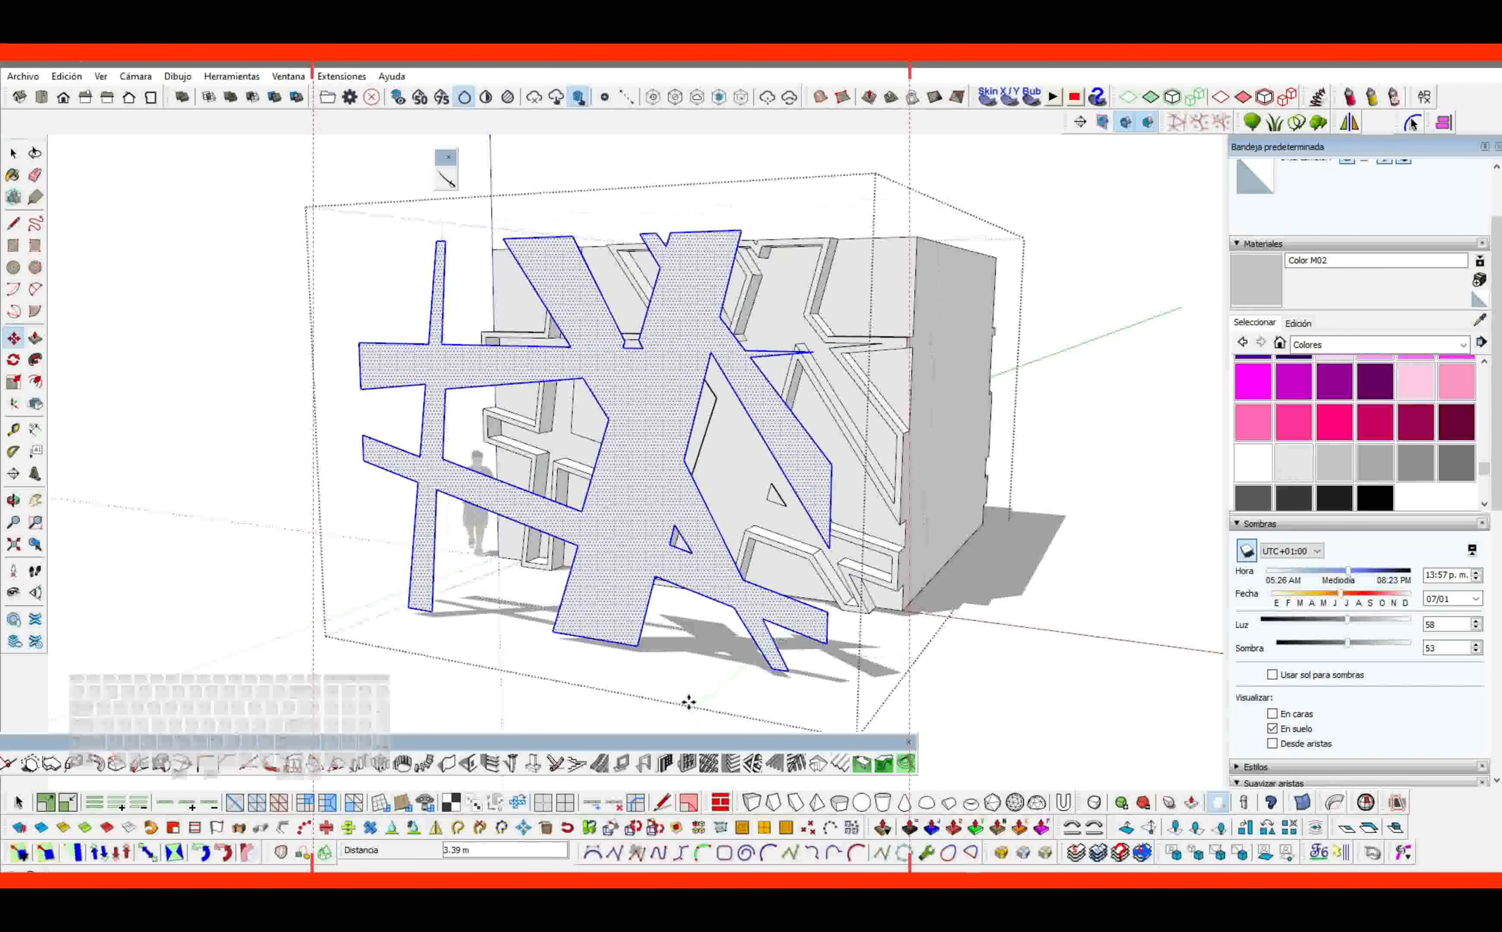
middle_drag(690, 701, 630, 520)
key(Escape)
Explode the building group and regroup only the box geometry, keeping the copied web face separate.
right_click(656, 430)
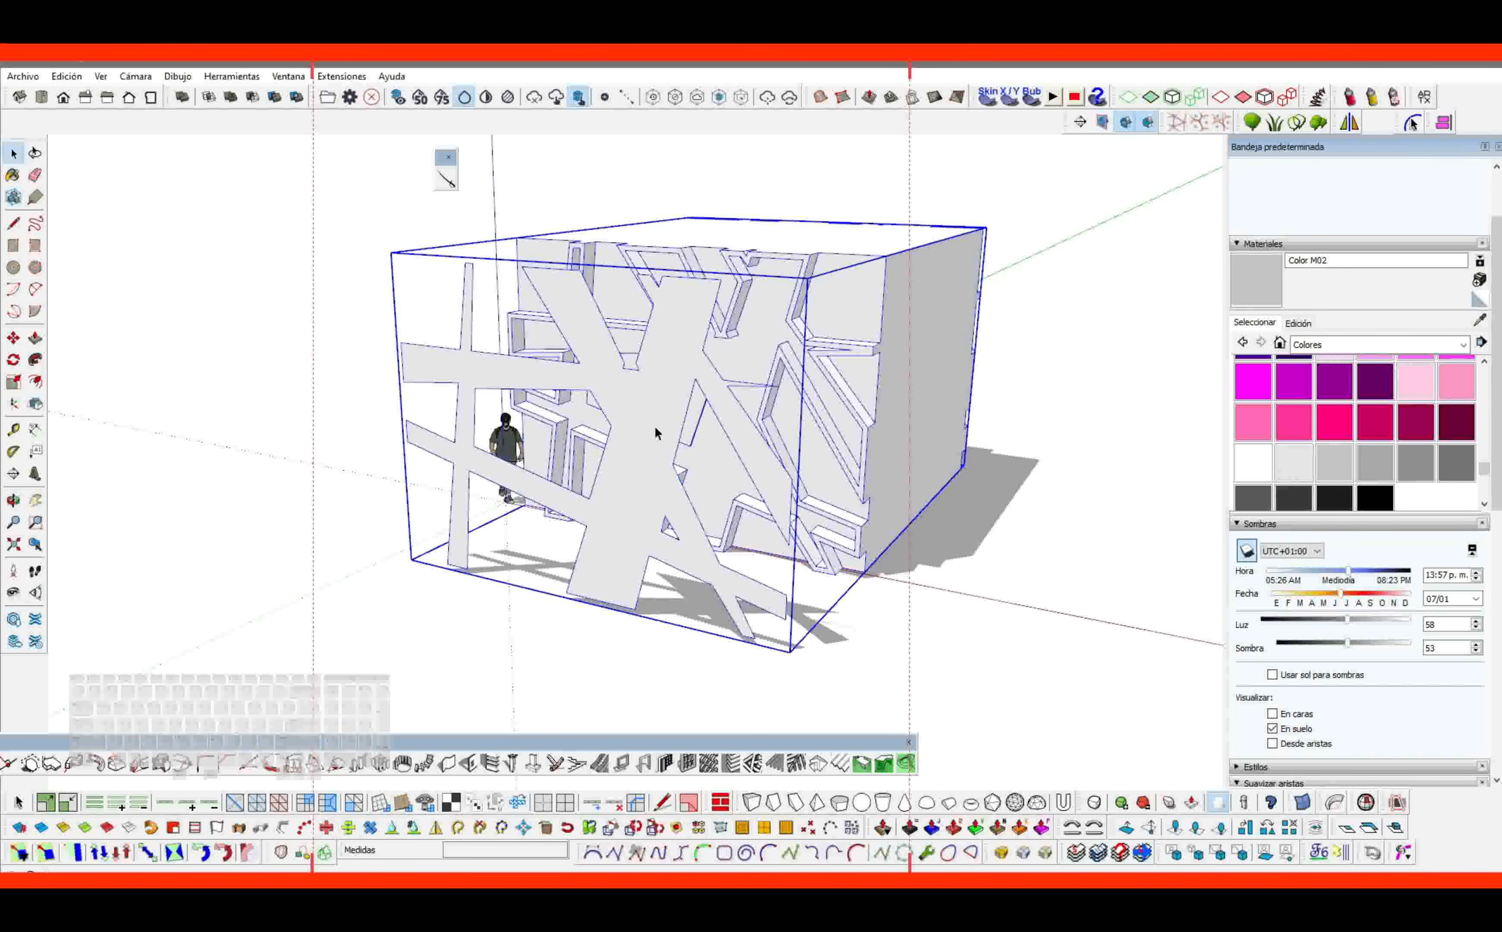
click(734, 134)
key(ctrl+a)
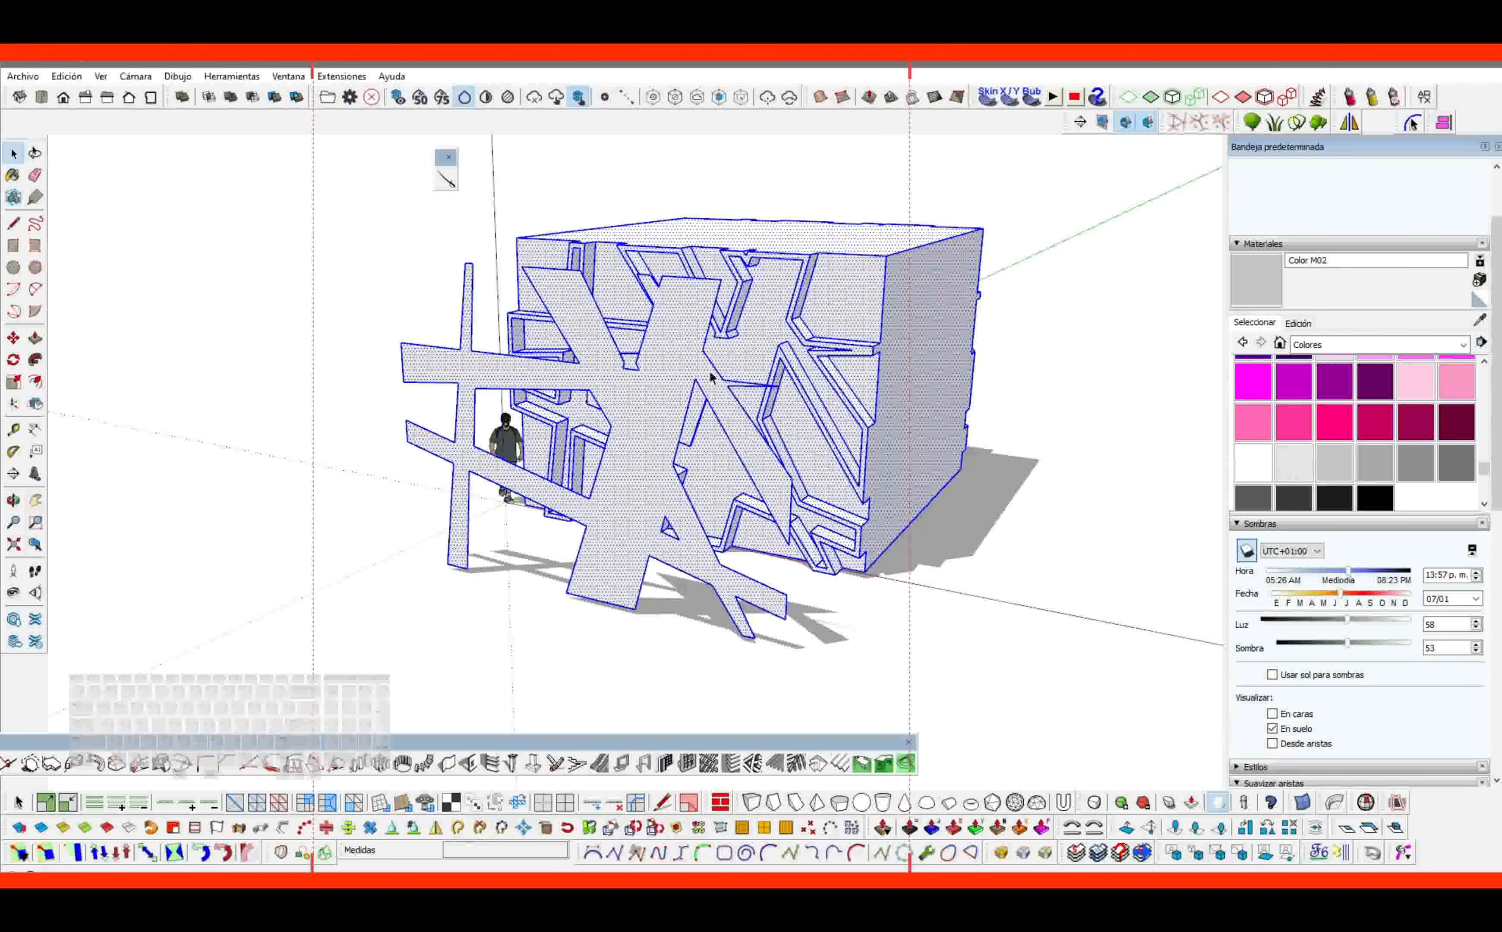
triple_click(763, 311)
right_click(764, 311)
click(792, 182)
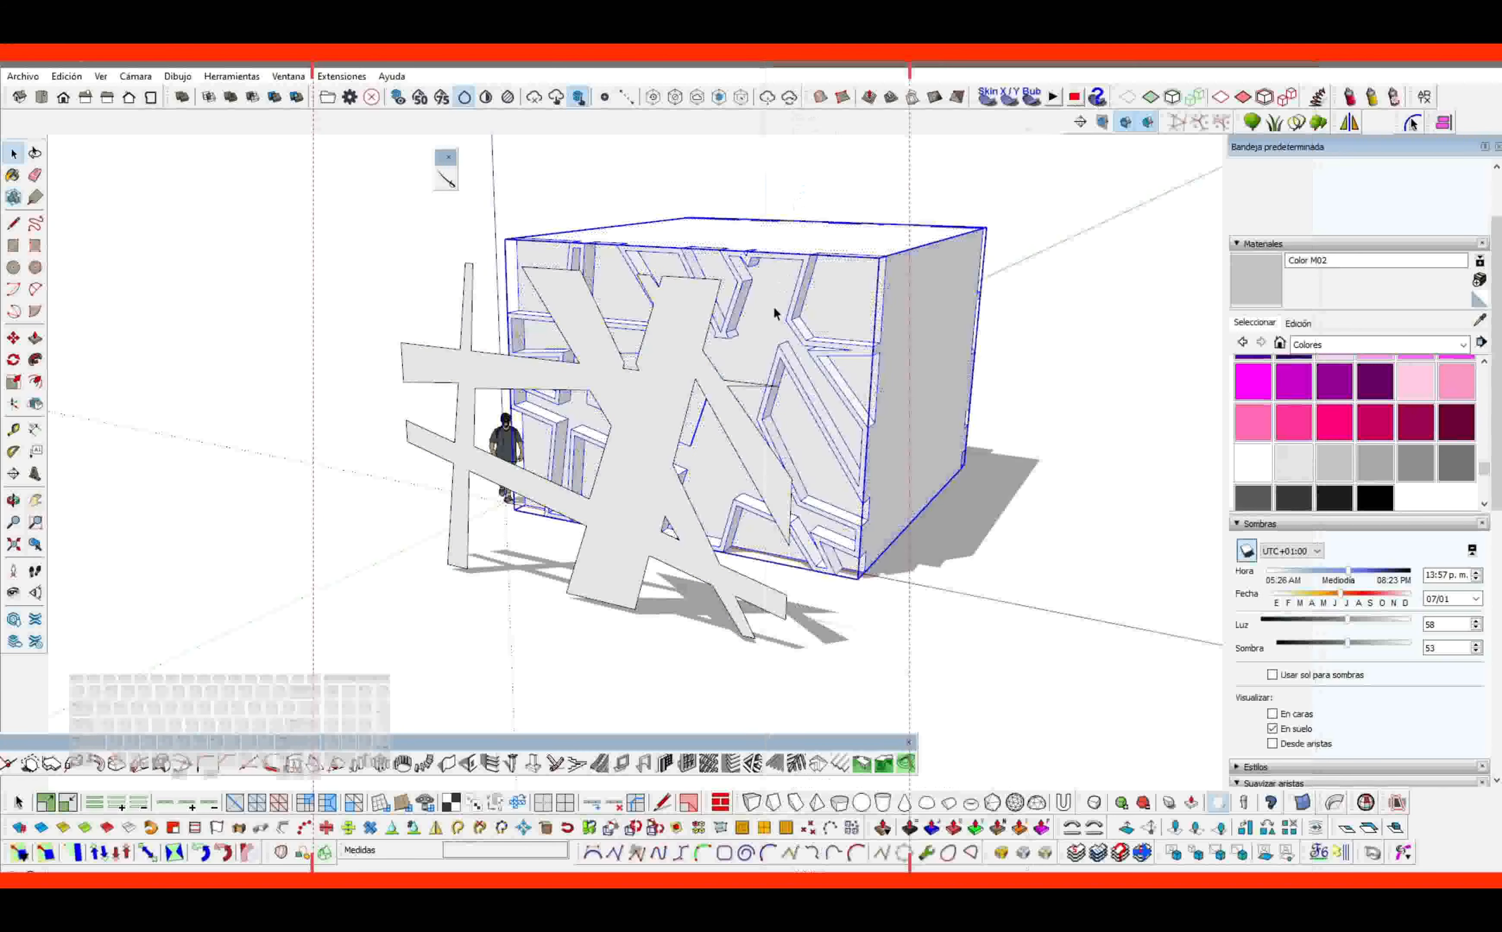
Delete the loose web face copy standing in front of the façade.
click(666, 388)
key(Delete)
middle_drag(666, 388, 731, 405)
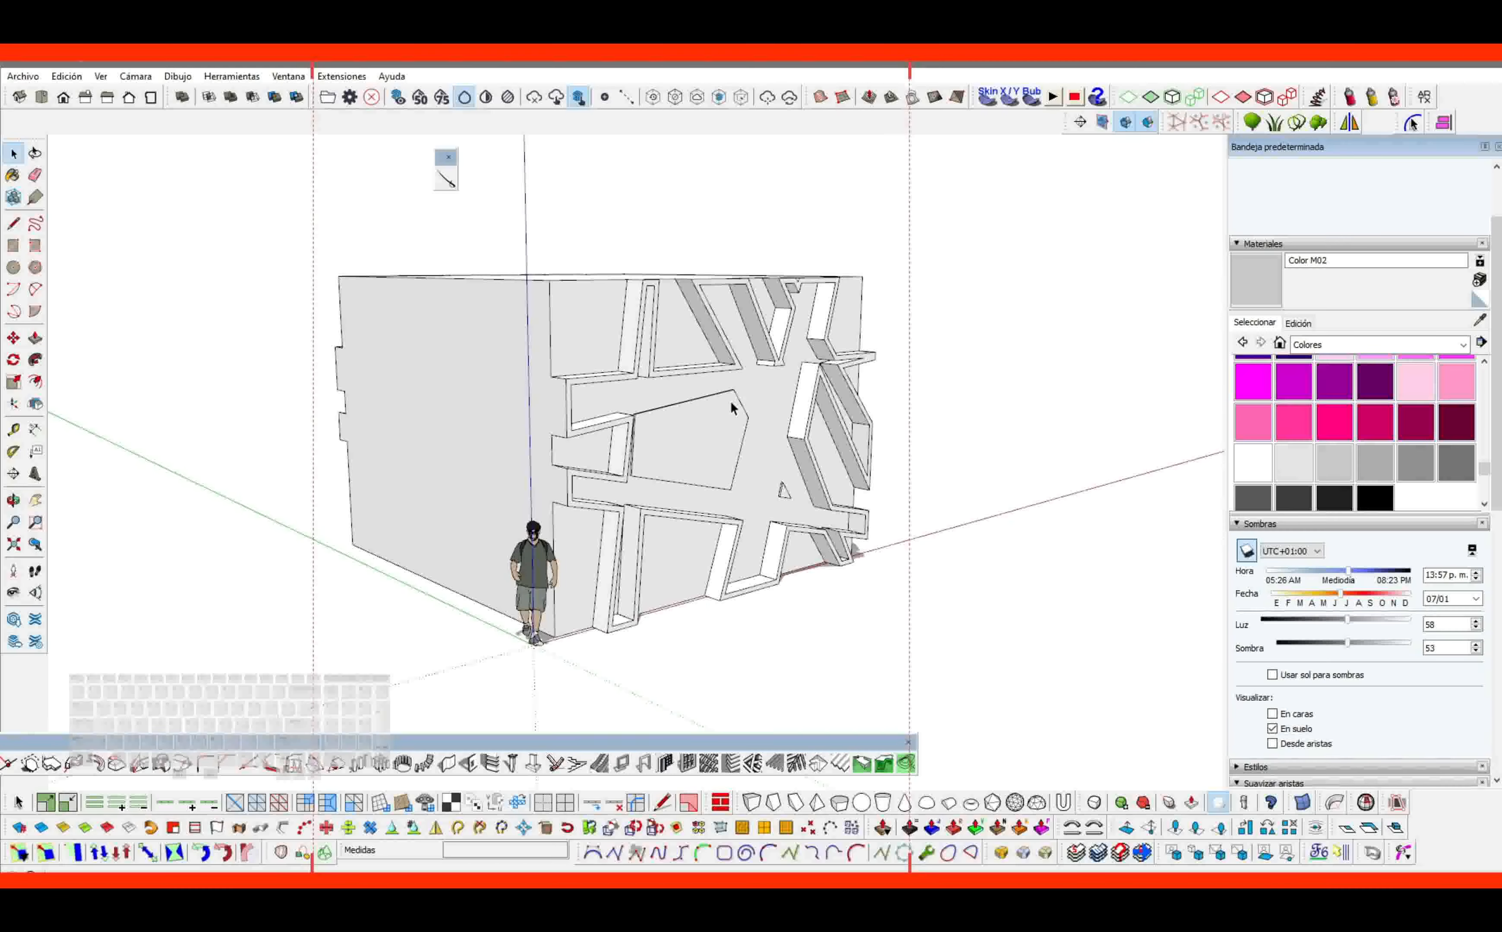
Paint the recessed inner face of the front web inside the building group with the orange Color C04 from the Colores collection.
middle_drag(734, 465, 610, 445)
double_click(693, 356)
click(701, 356)
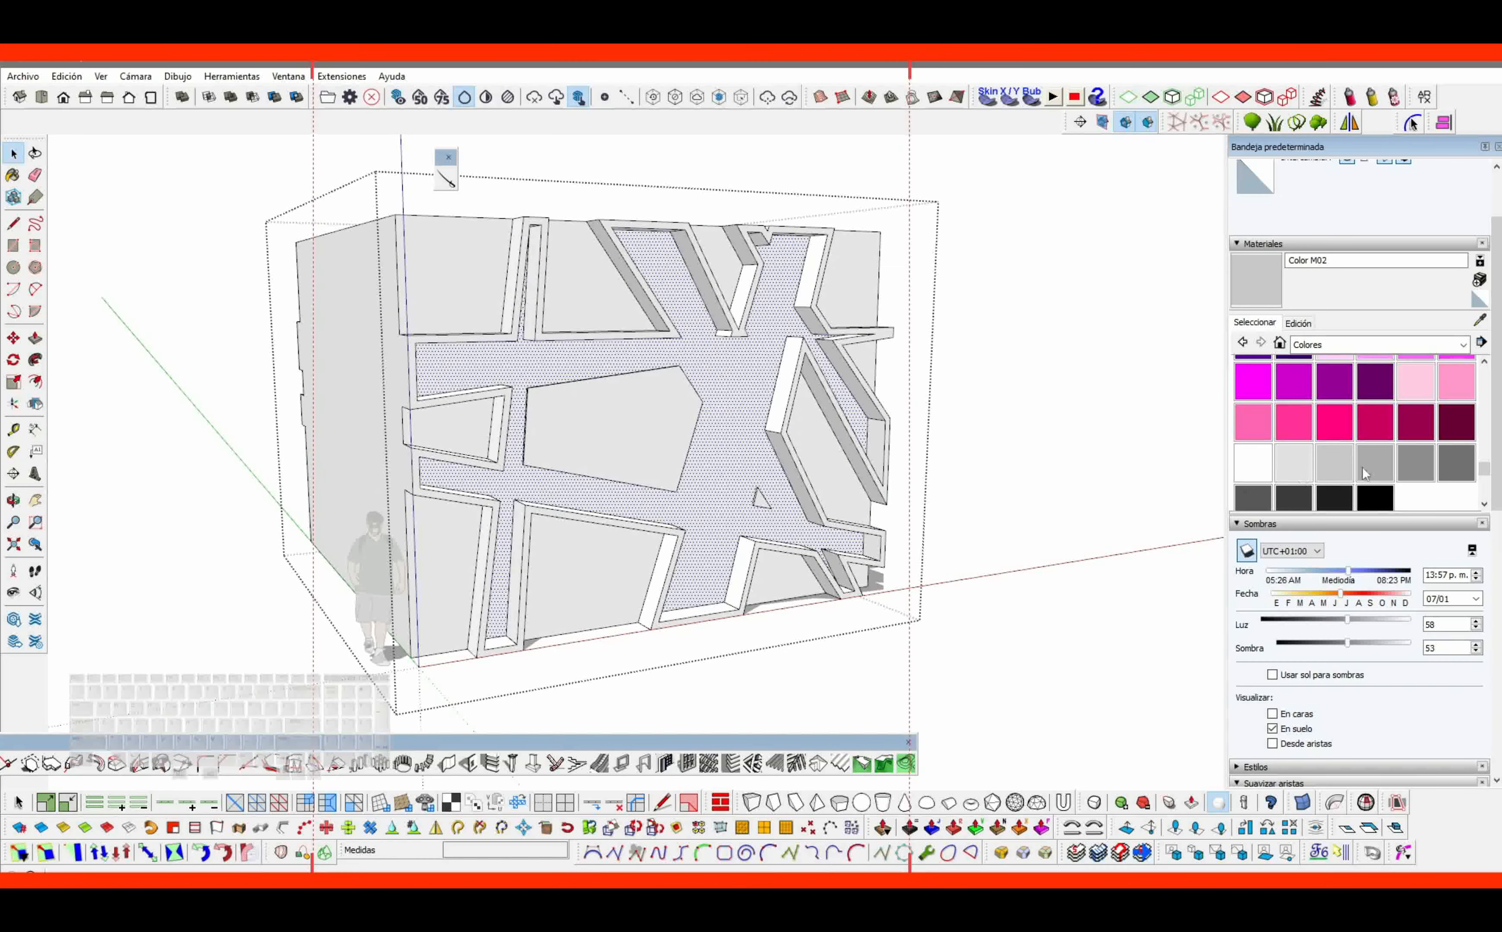
scroll(1466, 368, down, 5)
click(1463, 343)
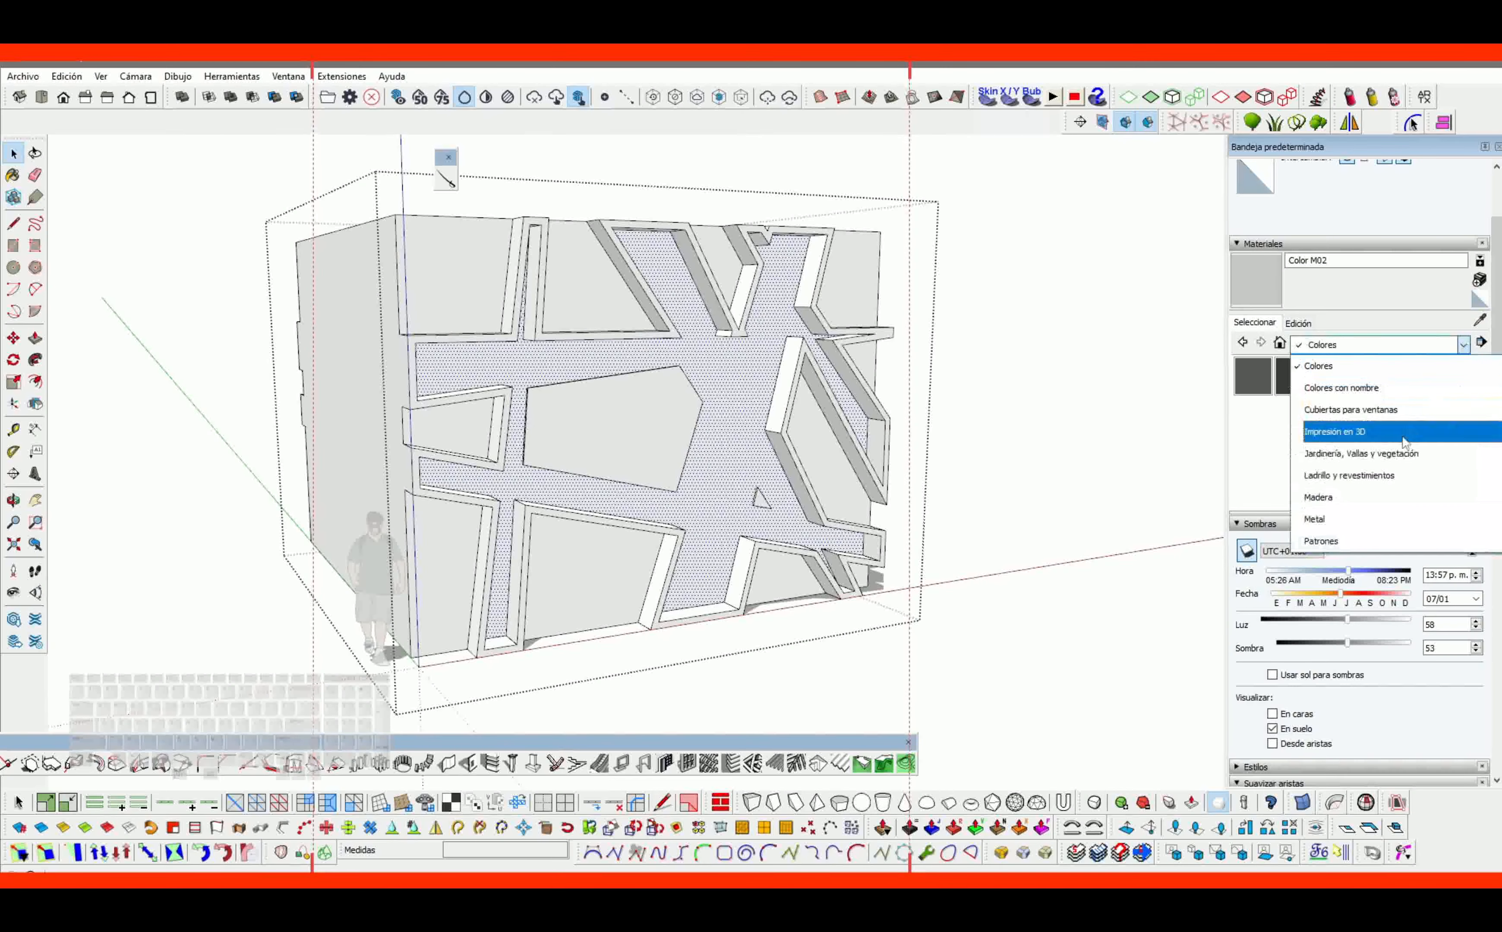
click(1266, 426)
click(1294, 495)
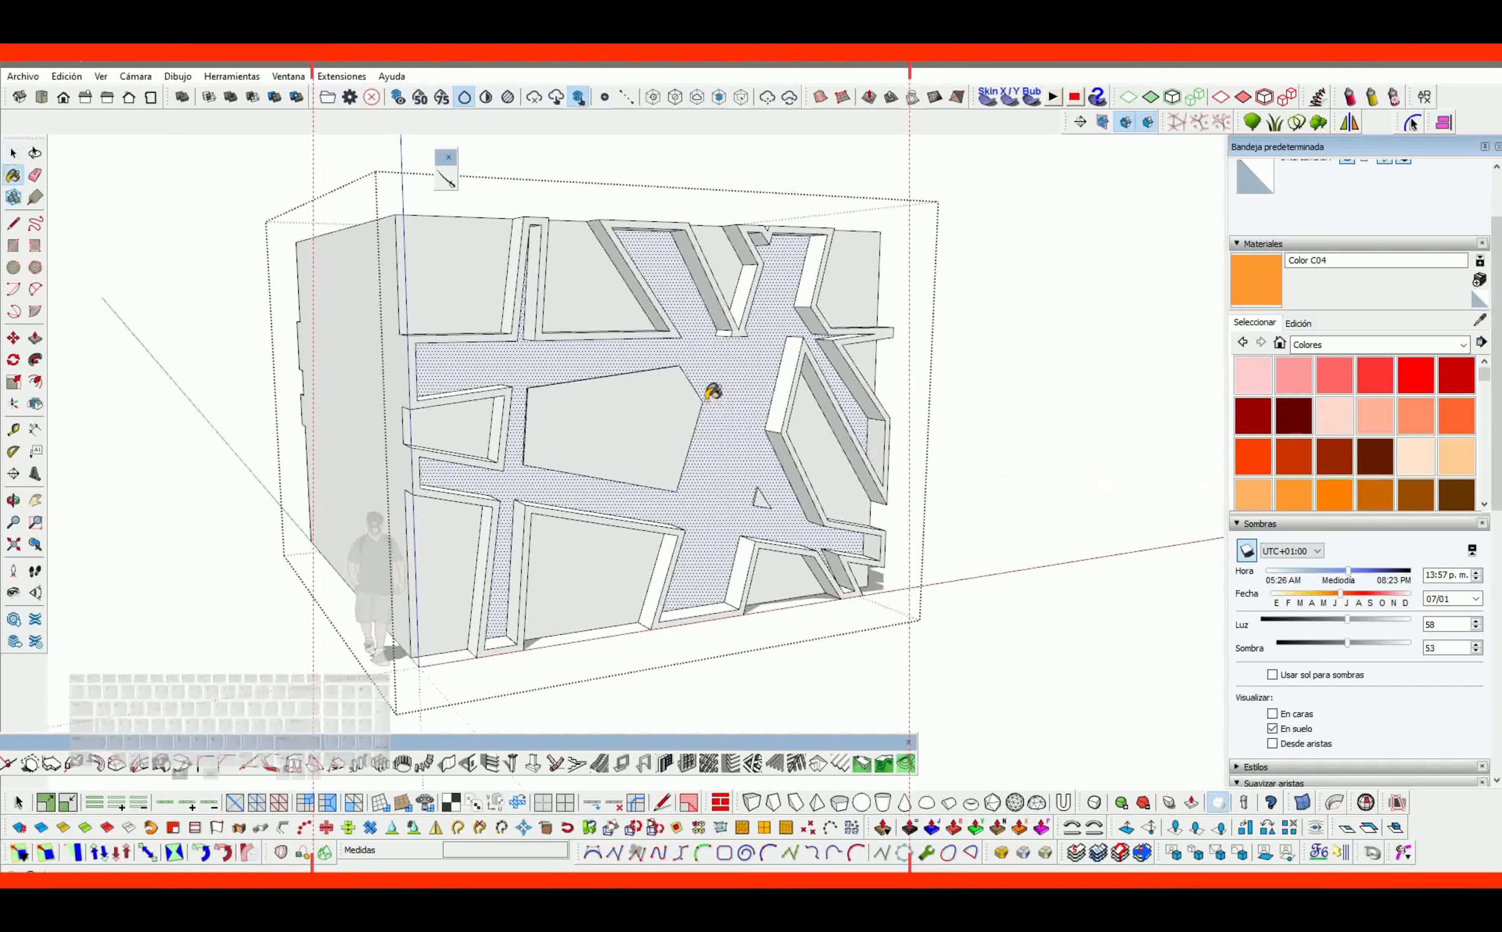
click(713, 398)
middle_drag(714, 398, 751, 490)
Copy the orange web face along the green axis into the rear façade's recess and paint the copy with Color C04.
key(space)
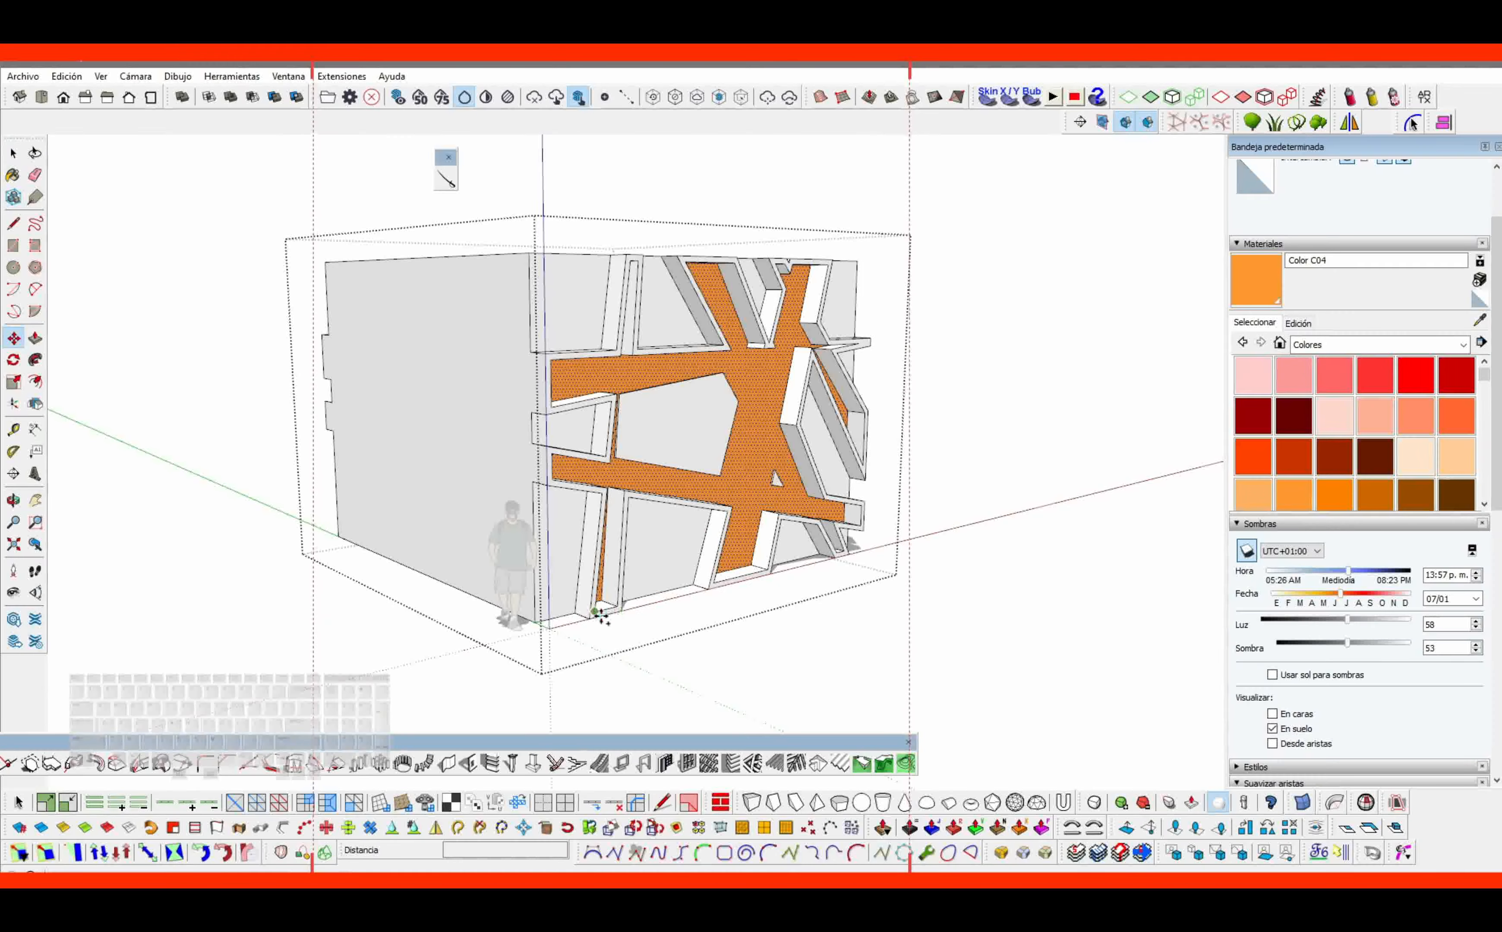
click(595, 613)
middle_drag(493, 568, 905, 617)
middle_drag(591, 617, 802, 579)
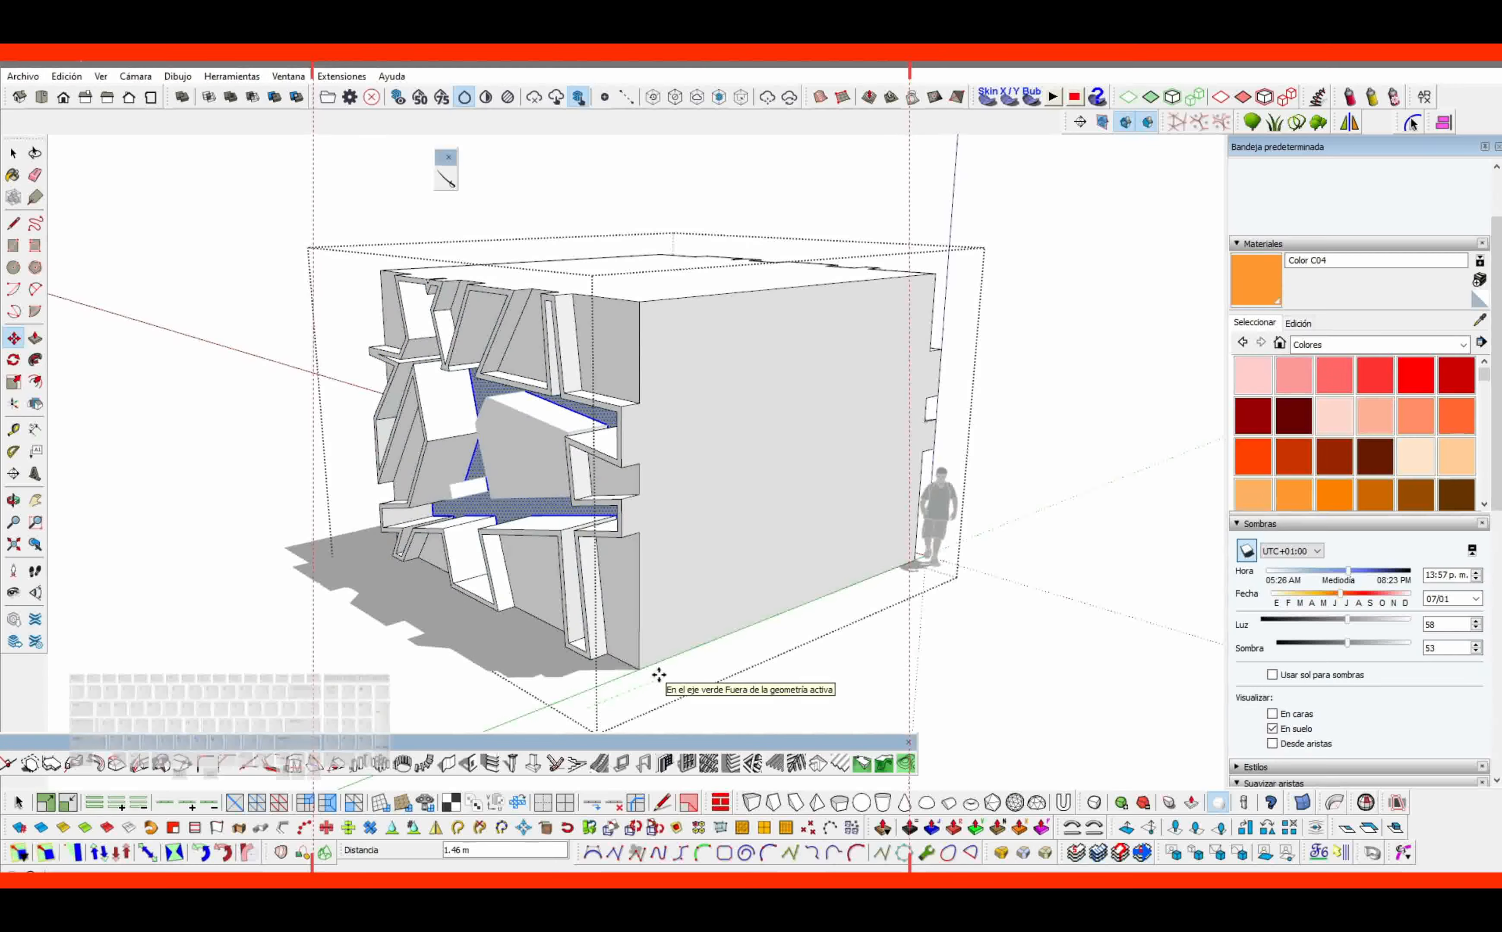
click(604, 632)
key(b)
click(558, 500)
mouse_move(558, 501)
middle_down()
mouse_move(607, 456)
mouse_move(643, 175)
mouse_move(920, 459)
mouse_move(636, 443)
mouse_move(576, 526)
mouse_move(597, 496)
mouse_move(637, 506)
middle_up()
key(space)
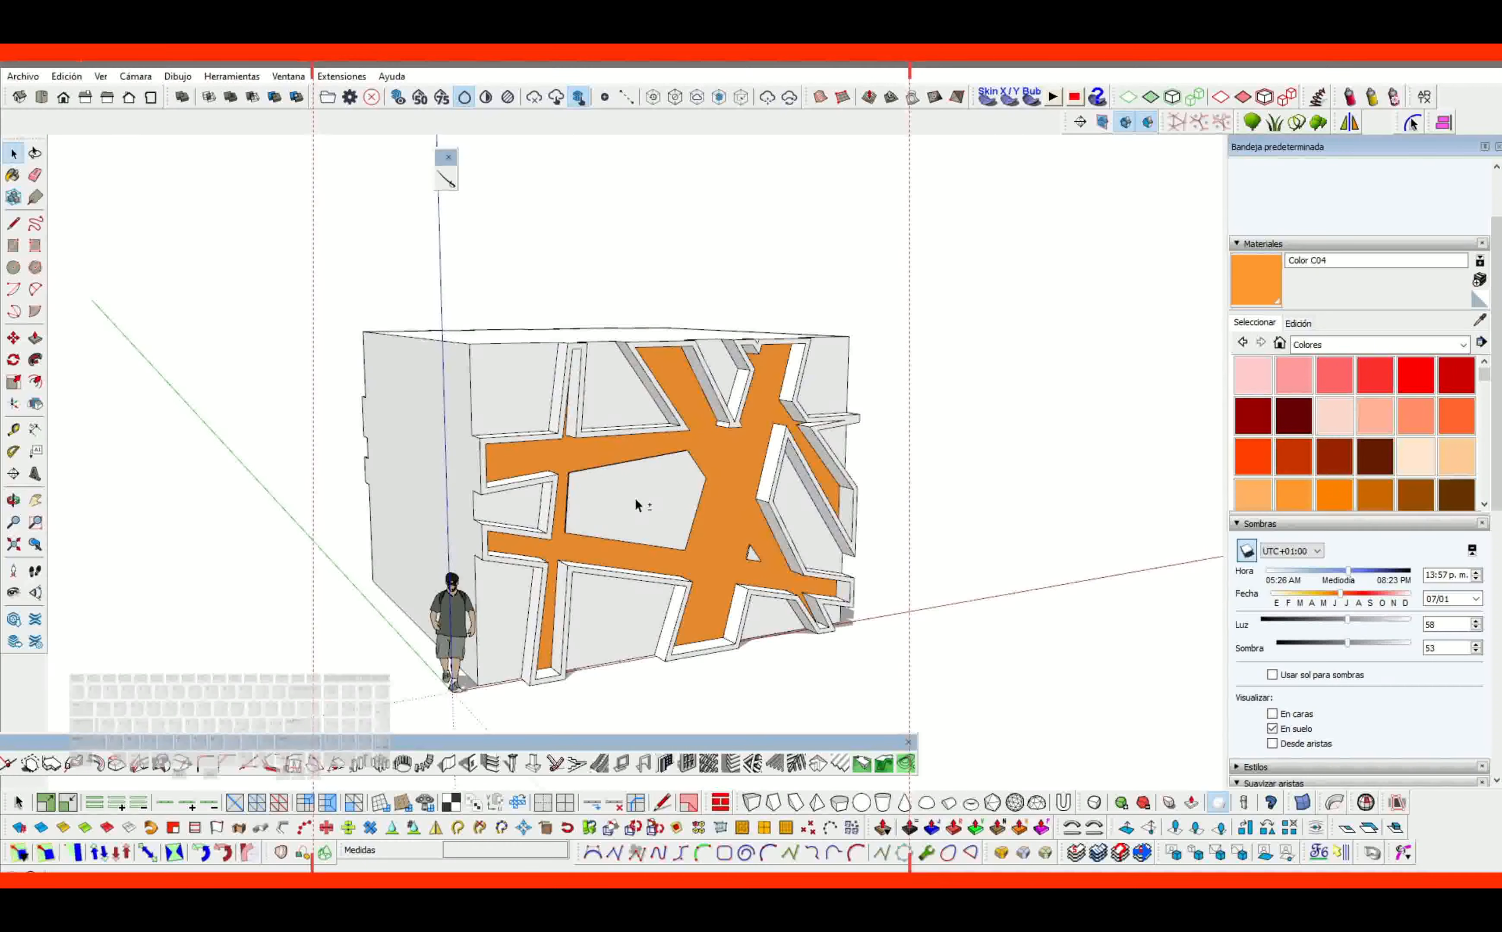
key(n)
key(p)
scroll(710, 450, up, 3)
middle_drag(710, 452, 905, 419)
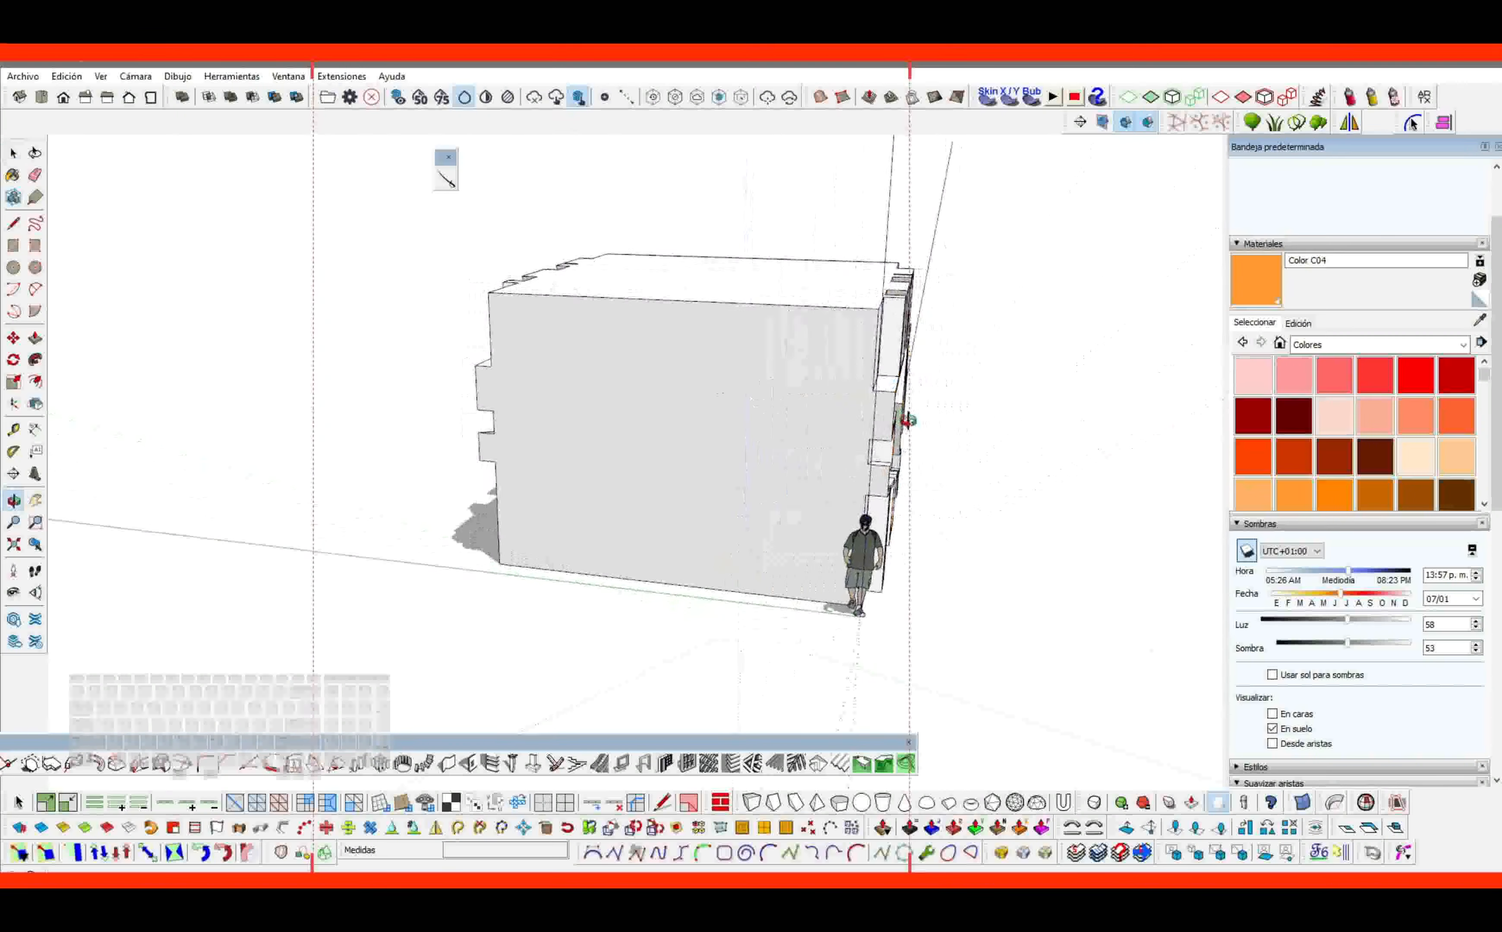